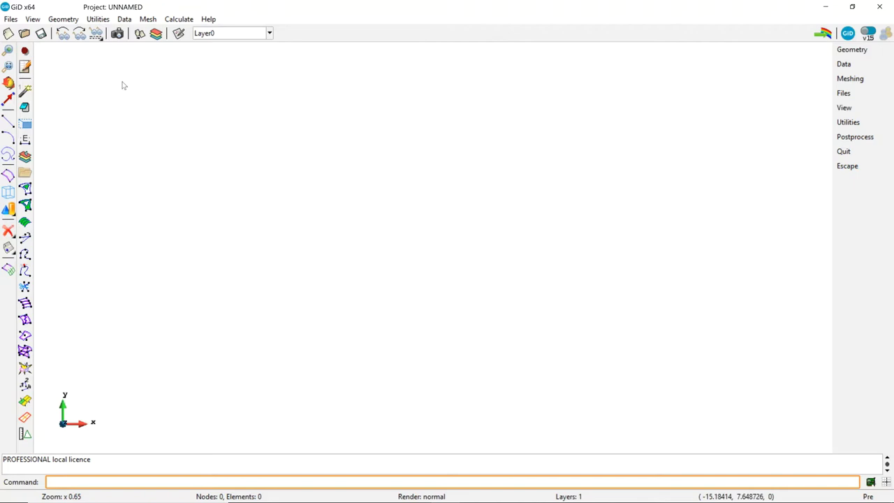
Load the Anura3D_2021 problem type, accept its licence notice and look over the new Anura3D menu
click(125, 19)
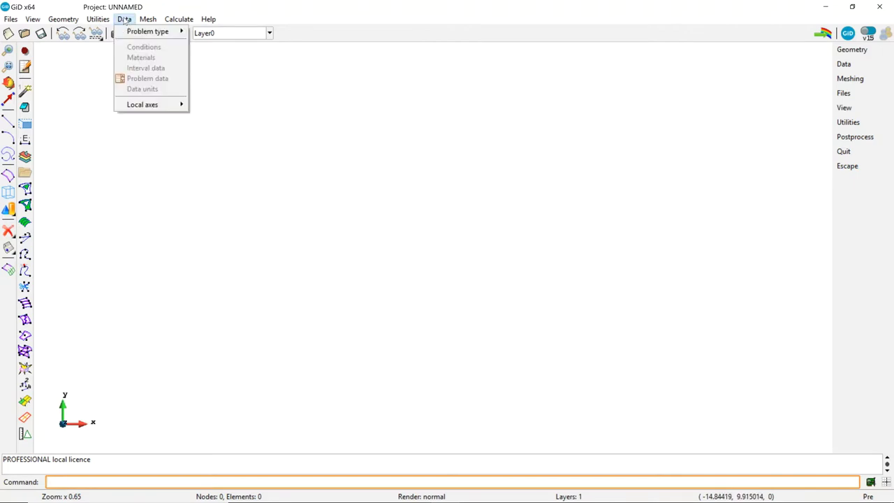
mouse_move(147, 34)
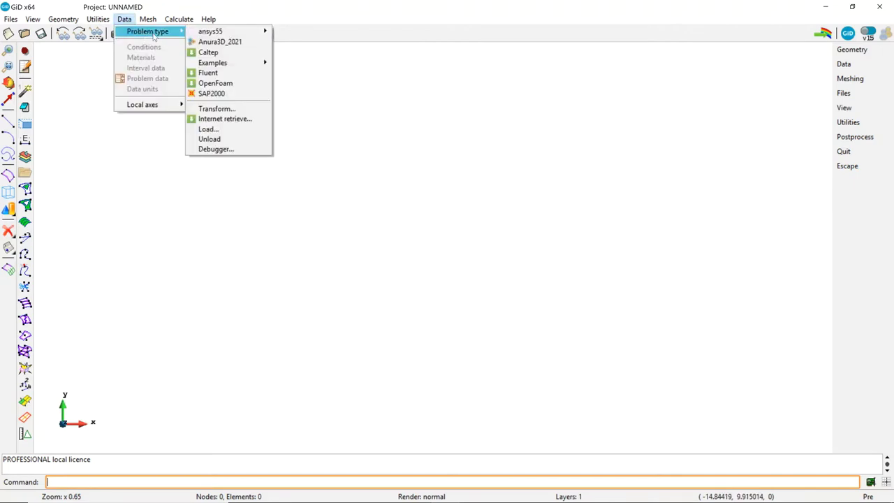
click(222, 42)
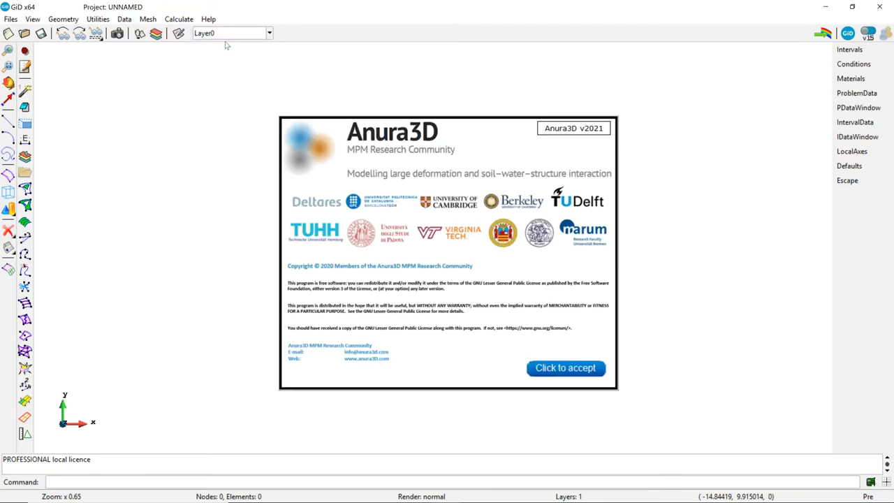
click(564, 368)
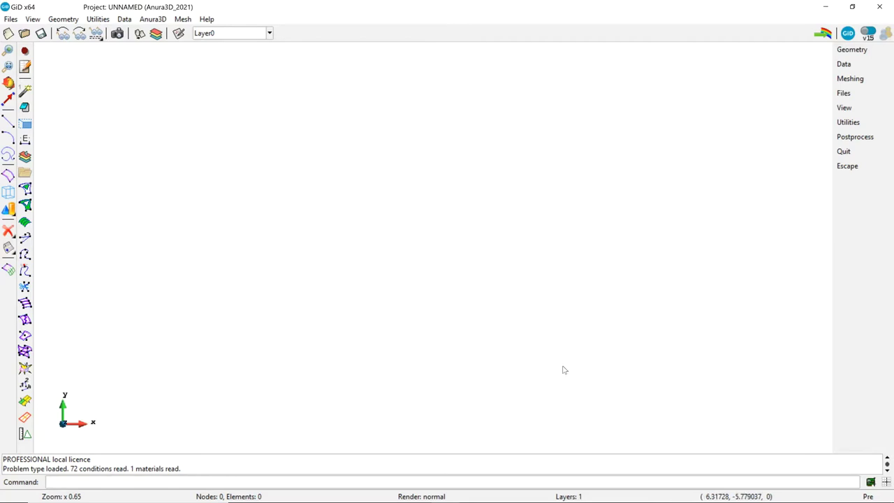
click(155, 20)
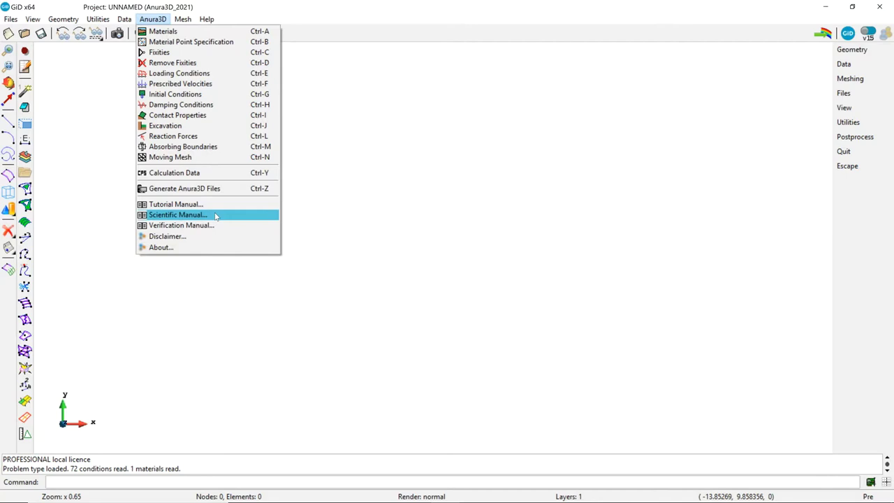
click(321, 225)
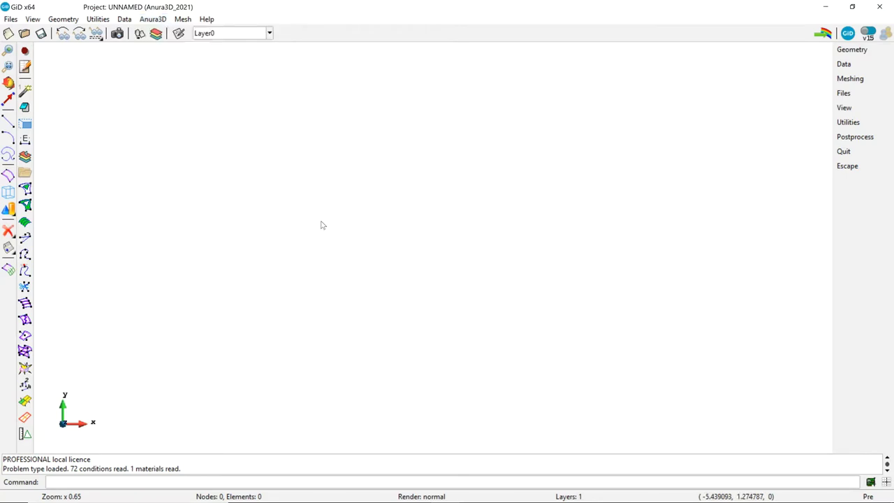
Draw lines through (0,0), (0.1,0), (0.1,1) and (0,1), joining back to the origin point
click(9, 120)
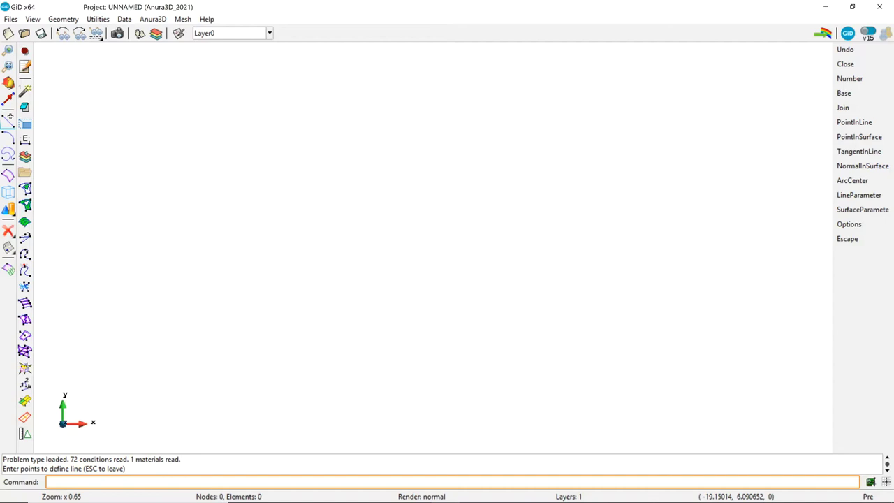
text(0 0)
key(Return)
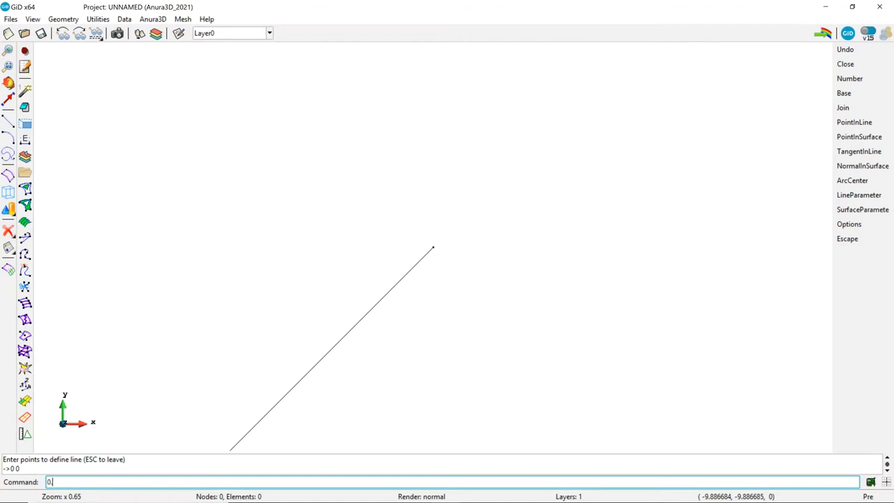
key(Return)
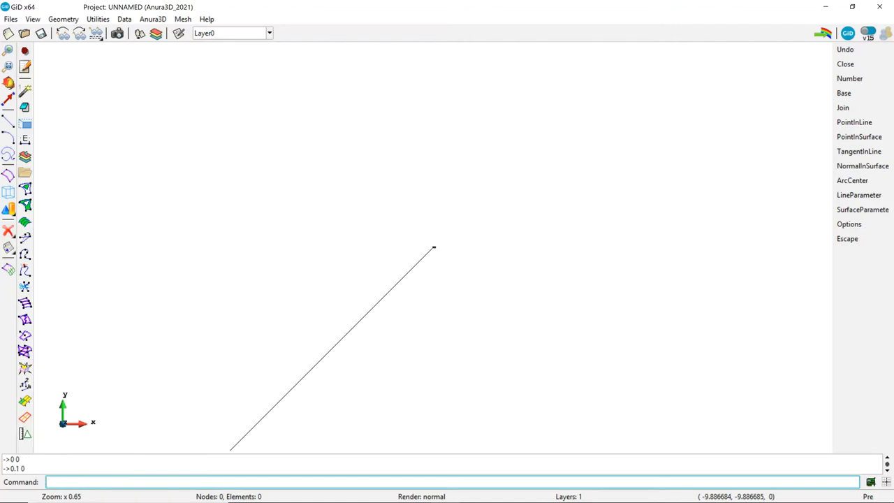
scroll(419, 285, up, 8)
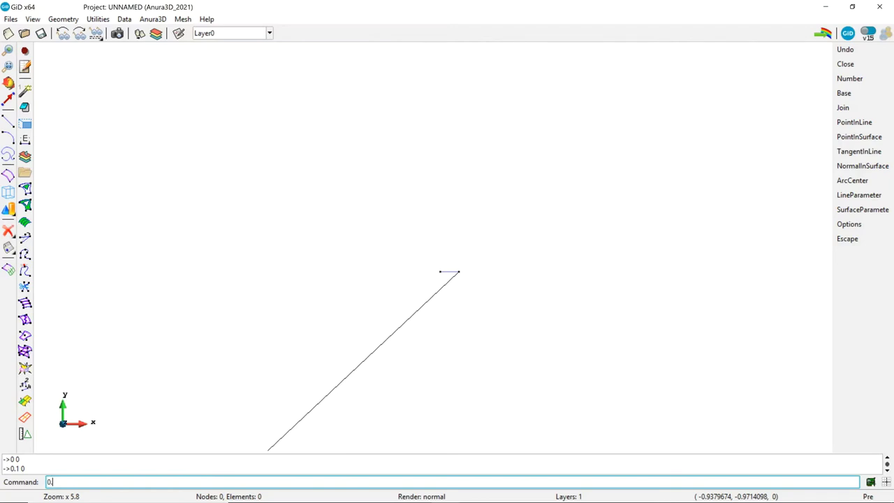
key(Return)
key(Return)
text(0 0)
key(Return)
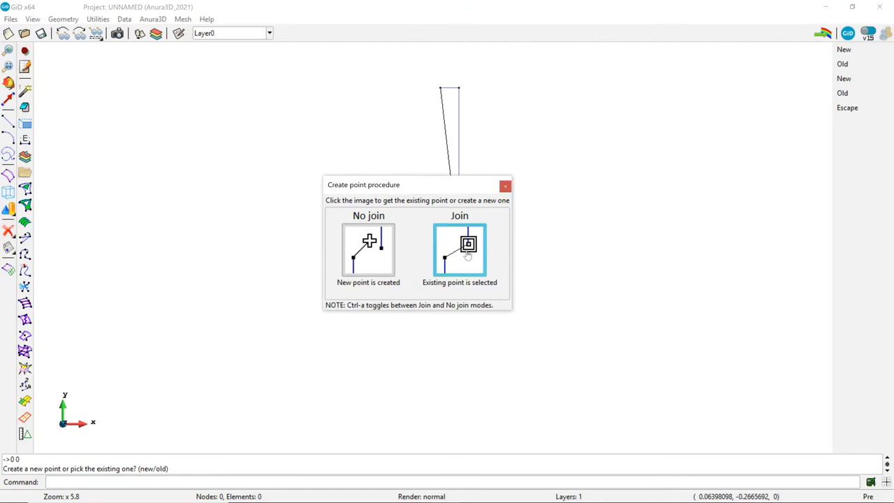
click(467, 256)
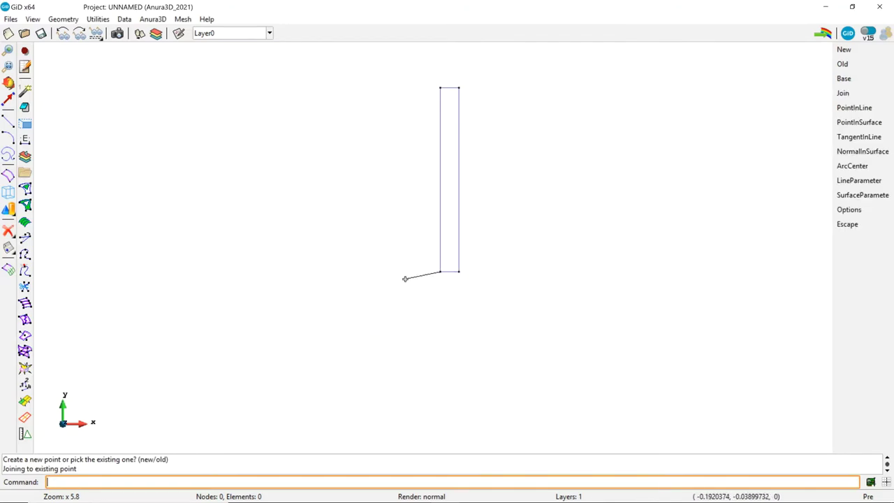
key(Escape)
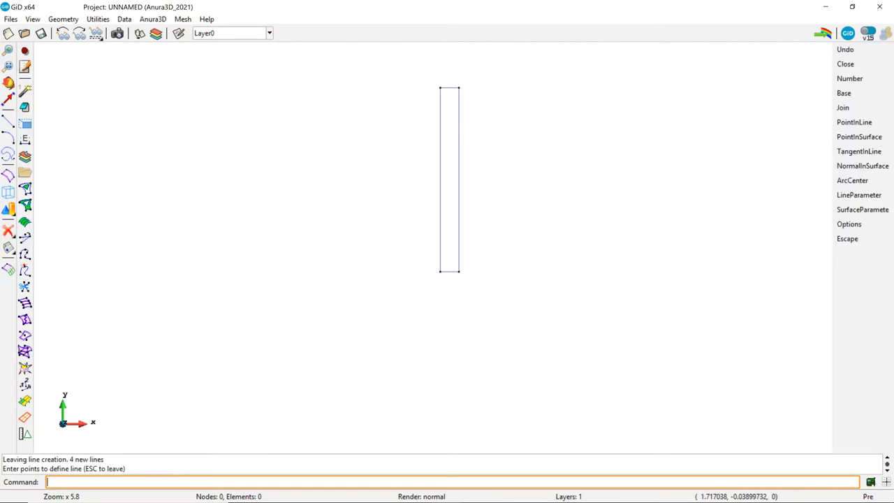
Draw lines from corner (0.1,1) up to (0.1,1.1), across to (0,1.1), and join down to (0,1)
scroll(441, 66, down, 2)
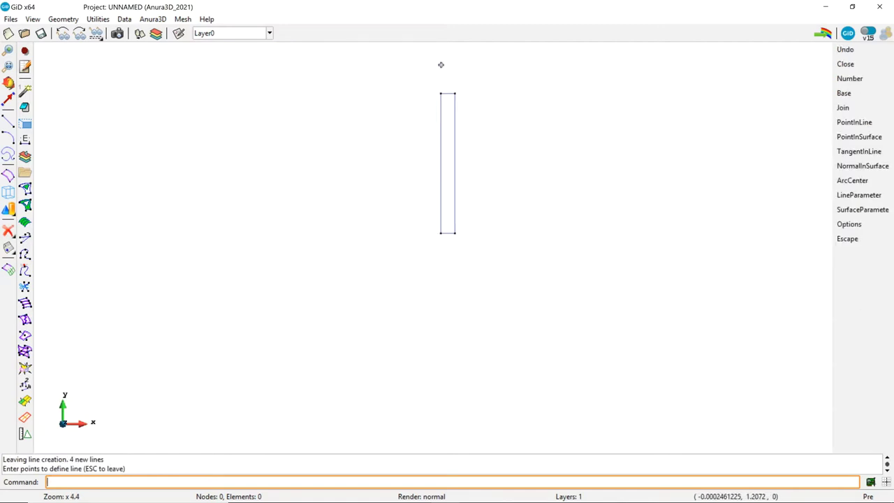
scroll(448, 53, up, 3)
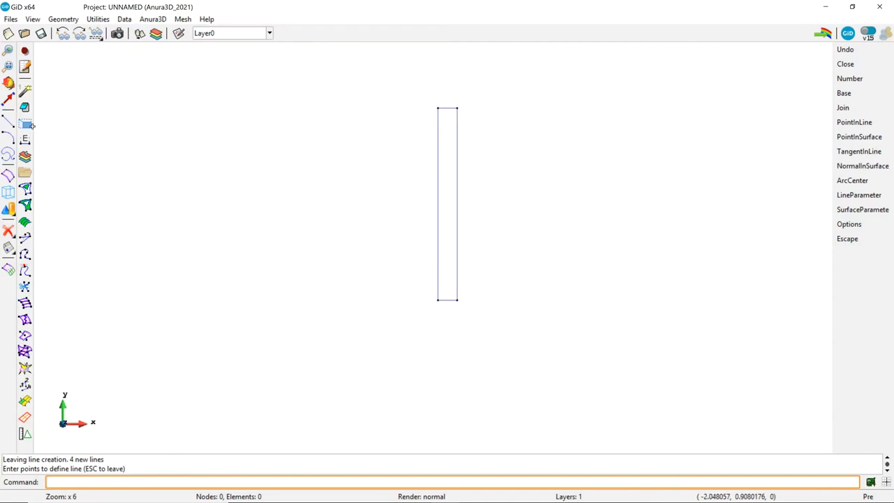
click(12, 125)
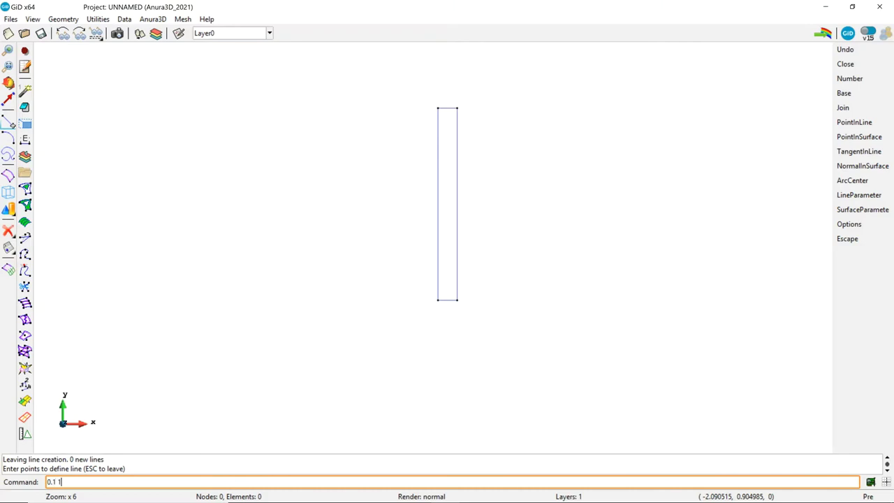
text(0.1 1)
key(Return)
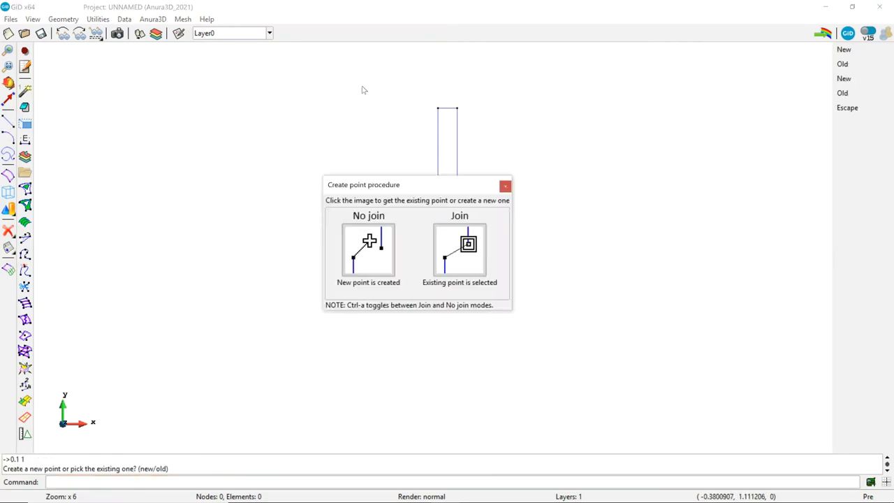
key(ctrl+a)
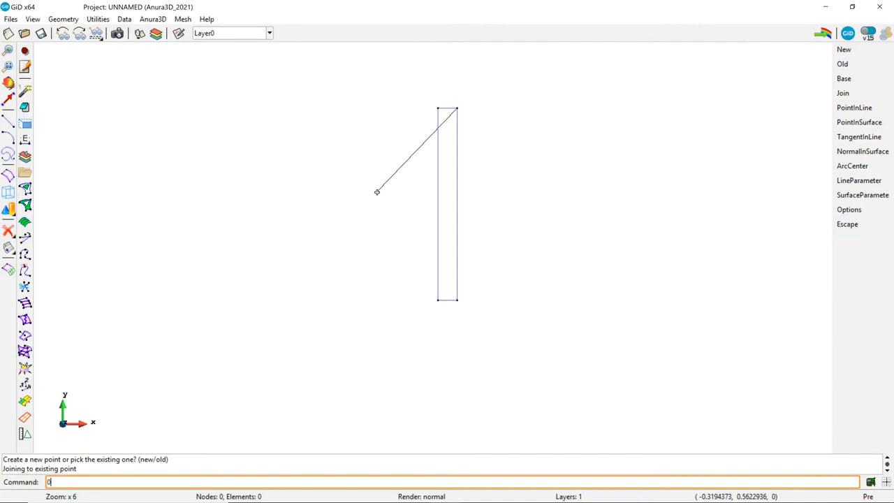
text(0.1 1.1)
key(Return)
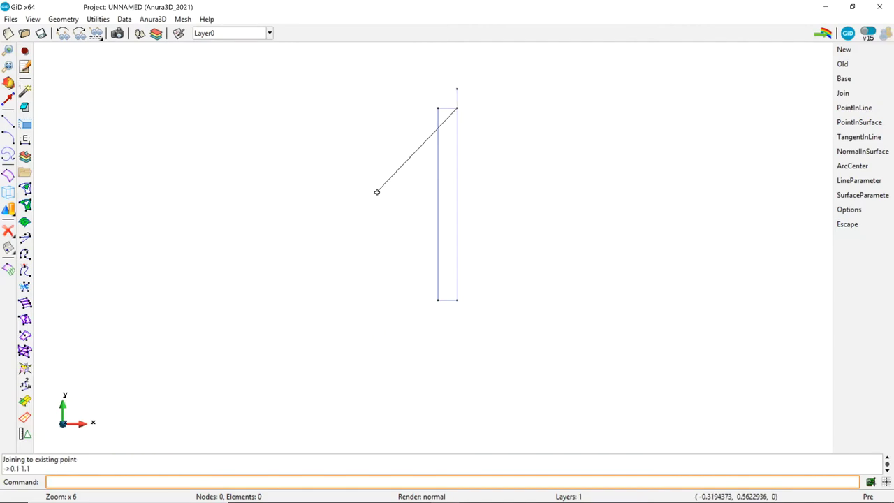
text(0 1.1)
key(Return)
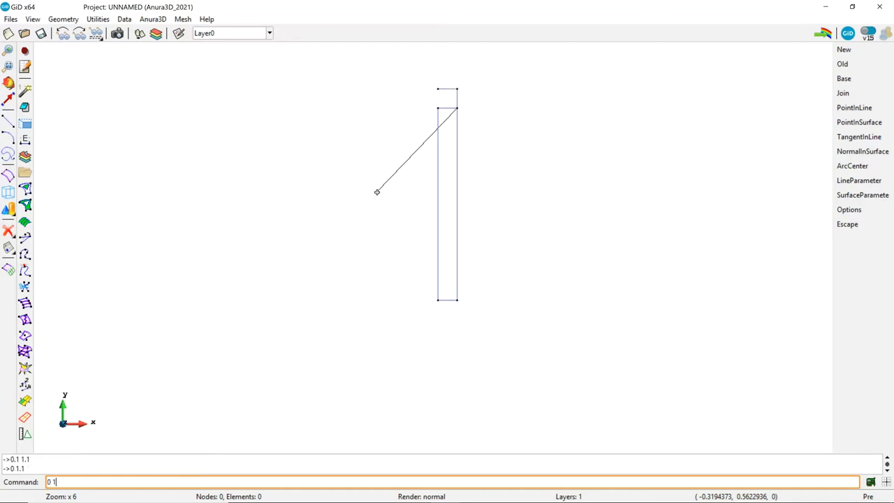
text(0 1)
key(Return)
click(463, 246)
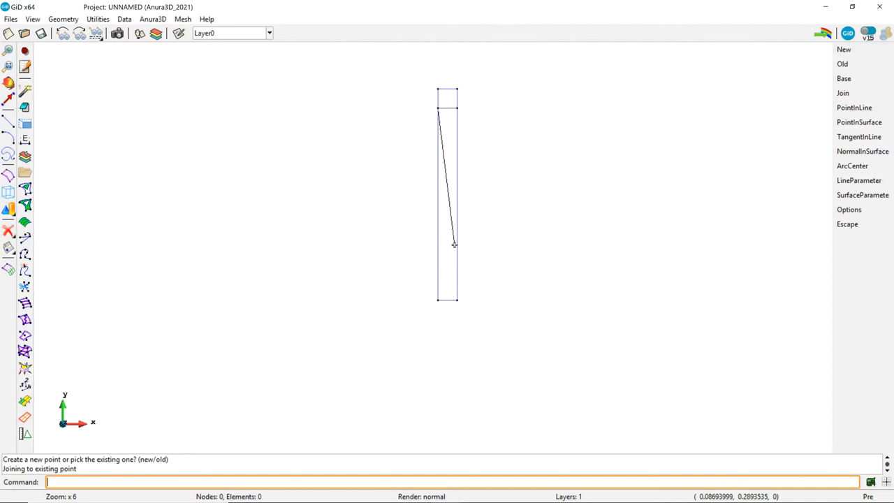
key(Escape)
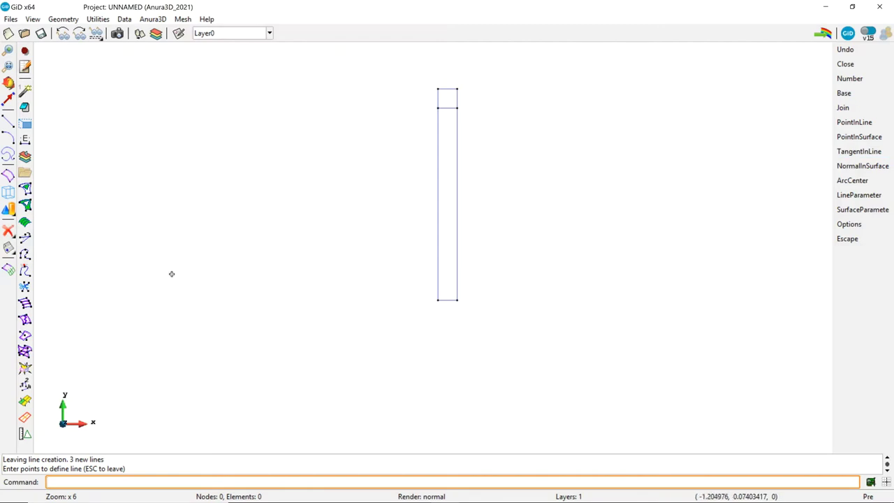
Create a NURBS surface by contour from the four lines of the small top box
click(8, 67)
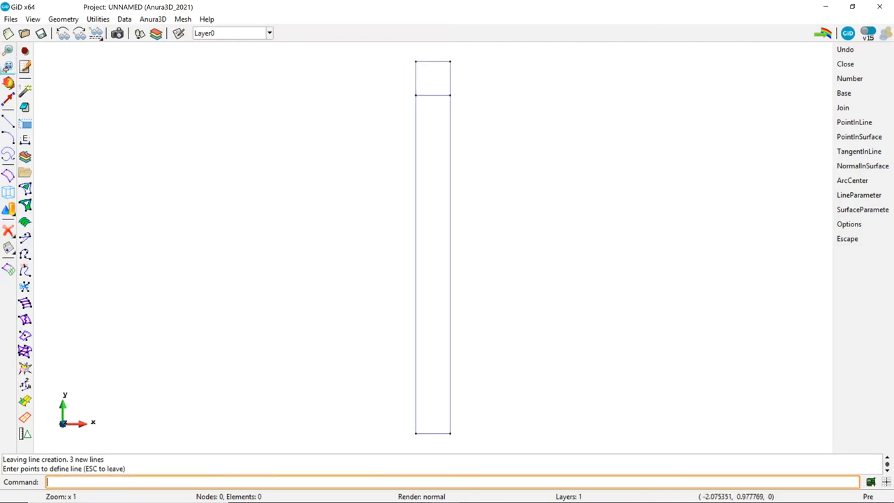
click(63, 19)
mouse_move(65, 32)
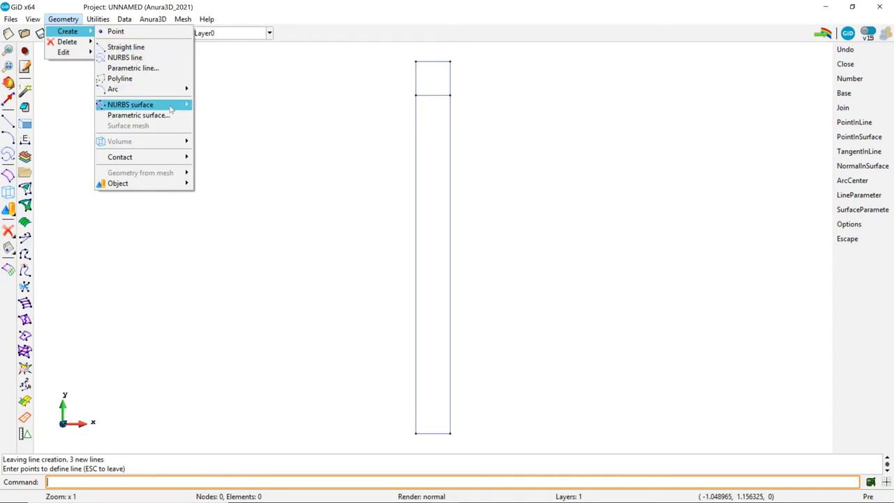
mouse_move(170, 106)
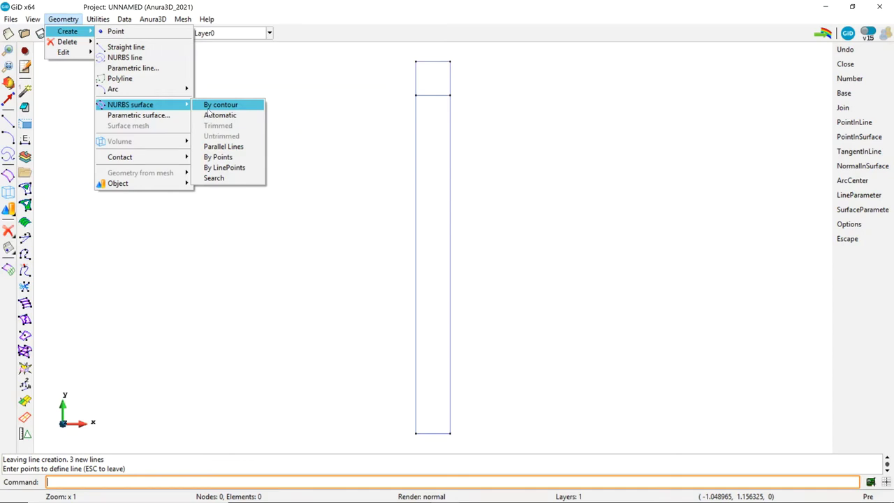
click(221, 105)
click(405, 69)
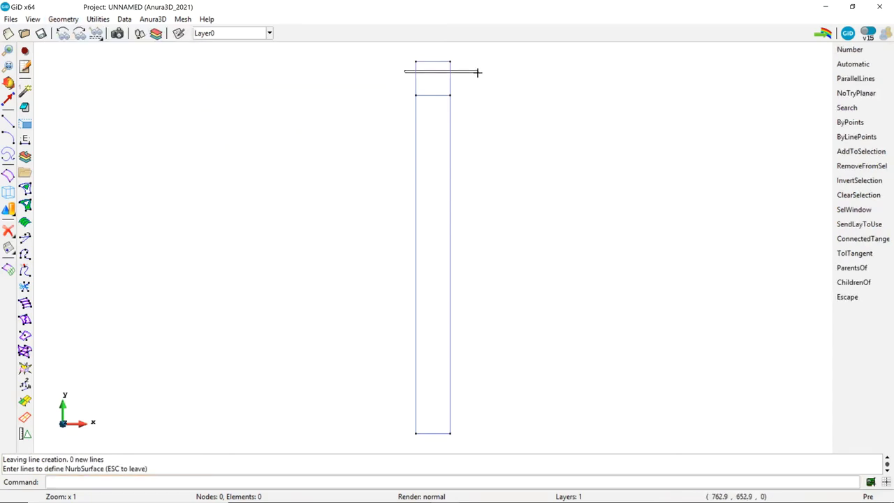
click(481, 75)
click(423, 57)
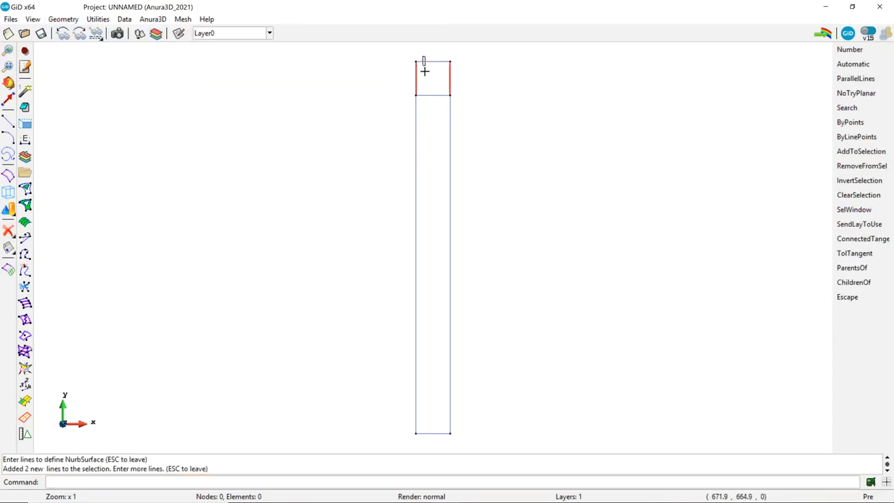
click(427, 112)
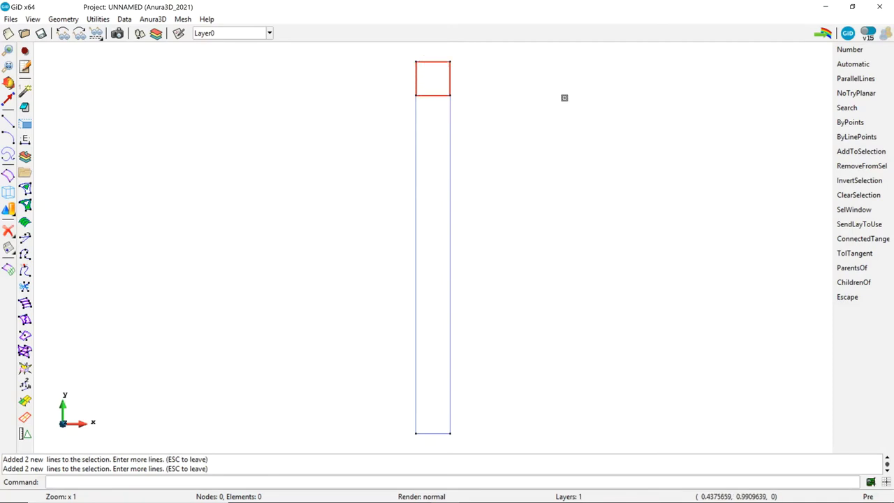
key(Escape)
key(Escape)
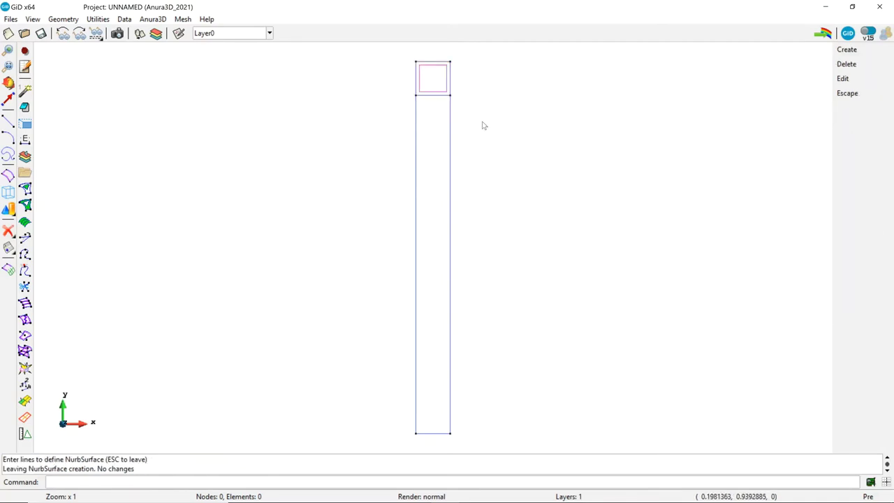
Create a second contour surface from the four lines of the tall lower rectangle
click(8, 176)
click(347, 196)
click(521, 195)
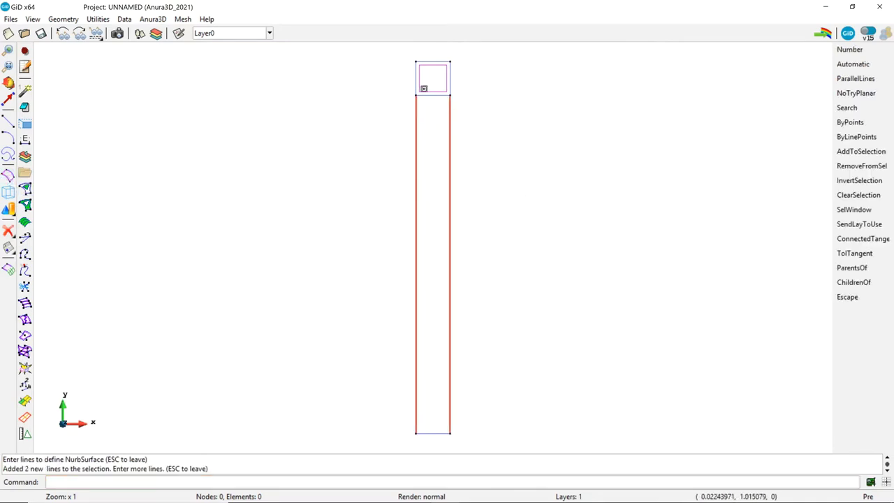
click(421, 85)
click(433, 440)
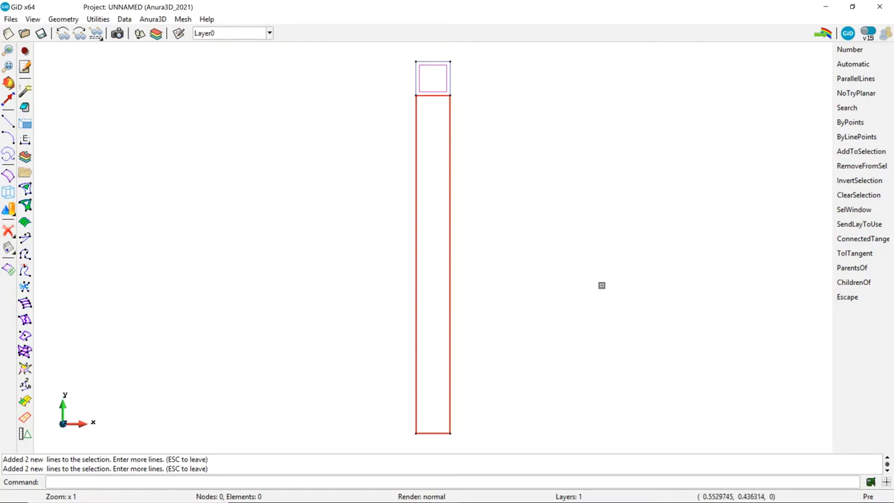
middle_click(600, 284)
scroll(596, 284, down, 1)
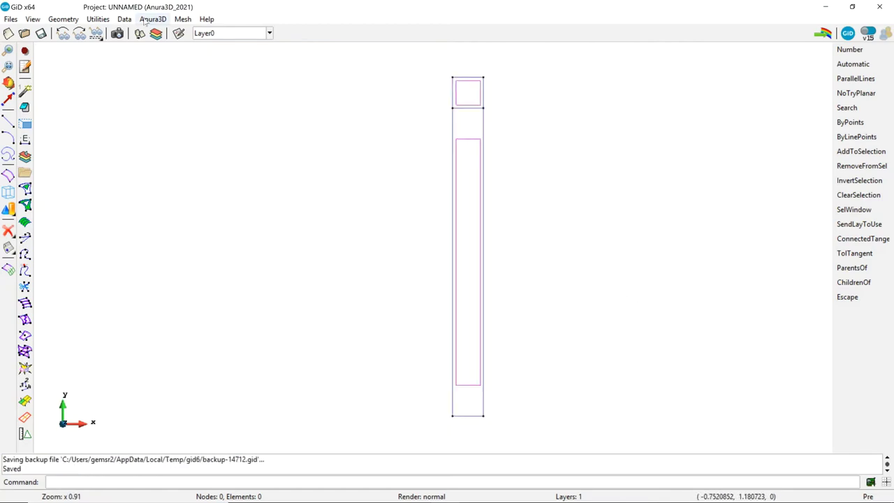
Add a new Anura3D material named 'soil'
click(152, 18)
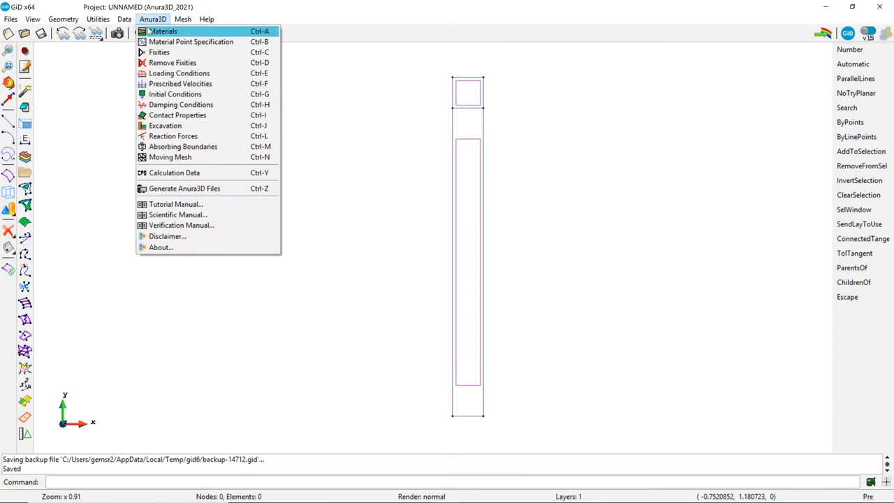
click(150, 32)
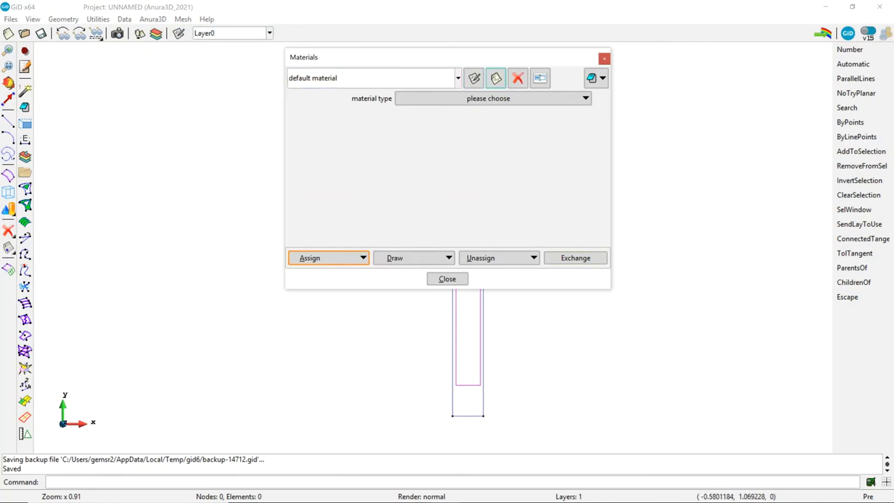
click(496, 79)
text(soil)
key(Return)
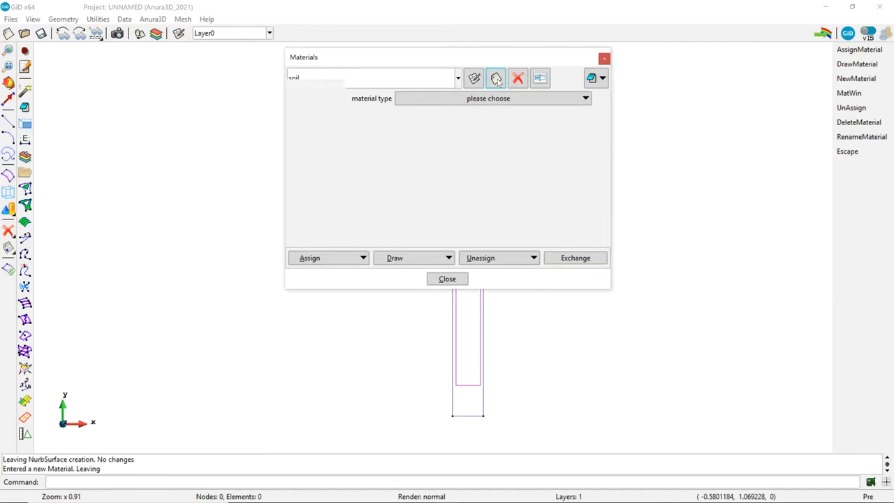
Make soil saturated fully coupled: porosity 0.4, densities 2650/1000, then 1.0214e-9, 2.15e4 and 1.002e-6
drag(482, 62, 328, 51)
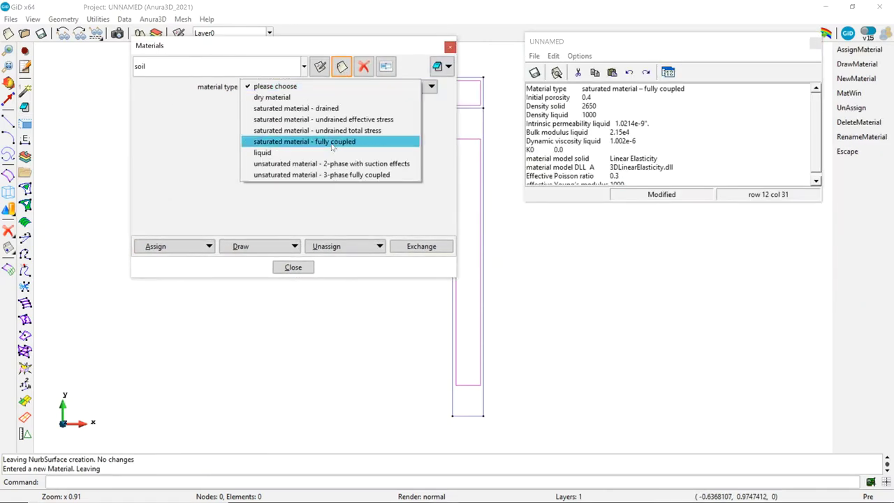
click(333, 141)
click(244, 112)
text(0.4)
key(Tab)
text(2650)
key(Tab)
text(1000)
key(Tab)
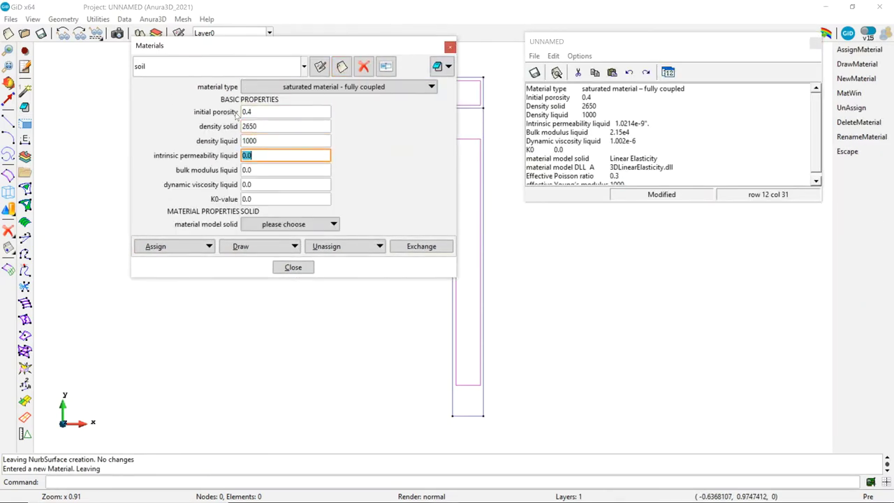
text(1.0214e-9)
key(Tab)
text(2.15e4)
key(Tab)
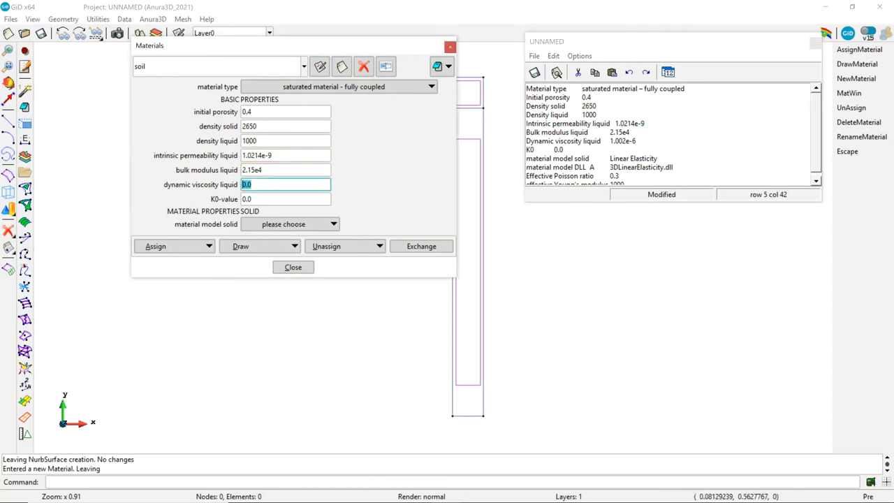
text(1.002e-6)
Choose the Linear Elasticity model for soil with Poisson ratio 0.3
click(297, 225)
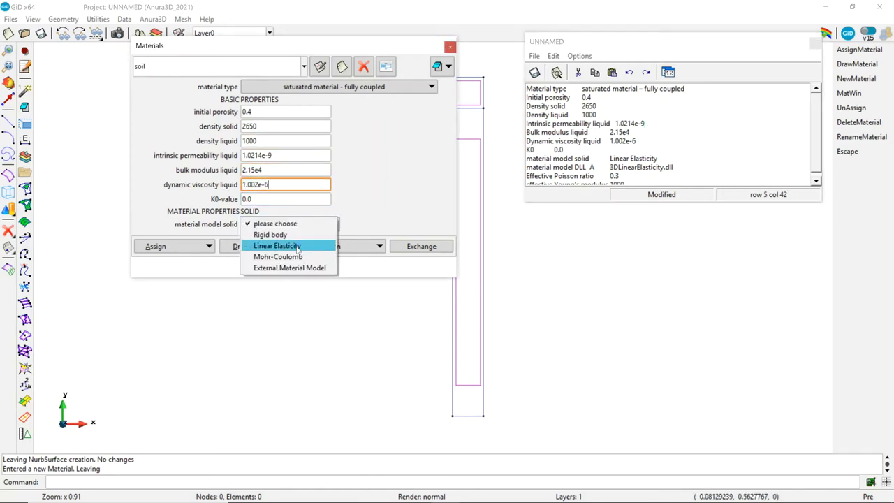
click(298, 246)
key(Tab)
text(0.3)
key(Tab)
click(645, 120)
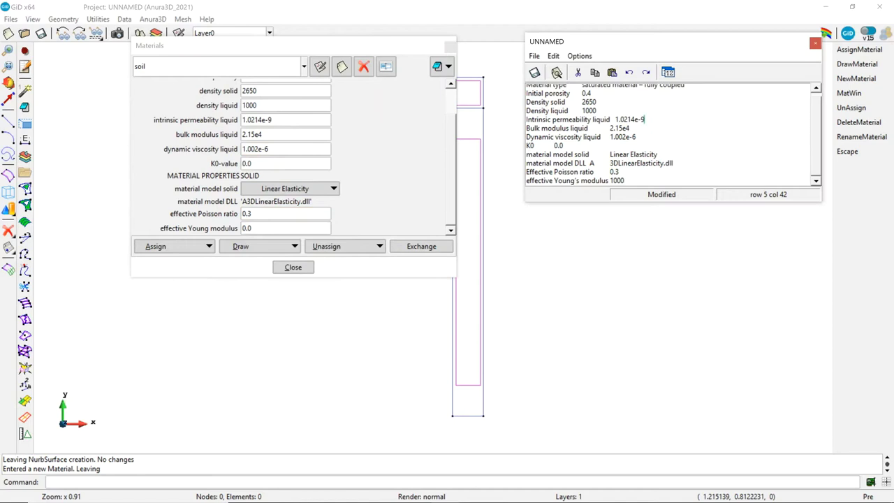
Set soil's effective Young modulus to 1000 and accept the change
triple_click(285, 228)
text(1000)
key(Return)
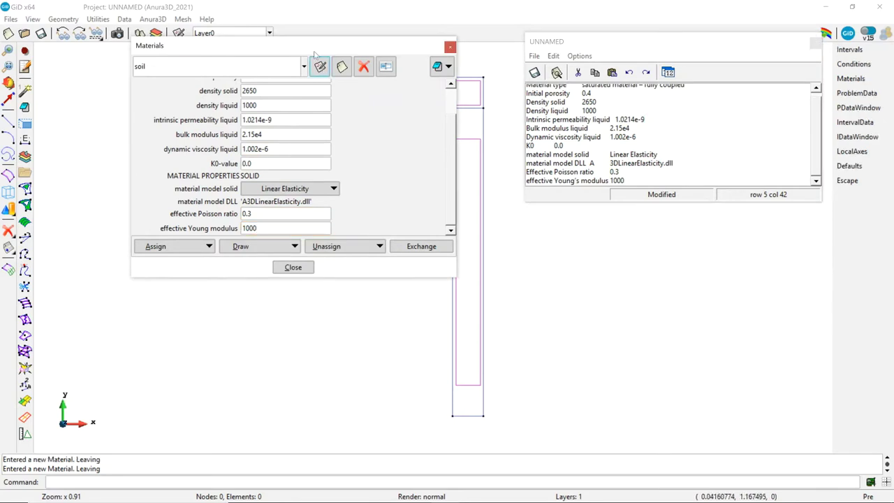
key(Return)
Assign the soil material to the column's lower surface
click(575, 229)
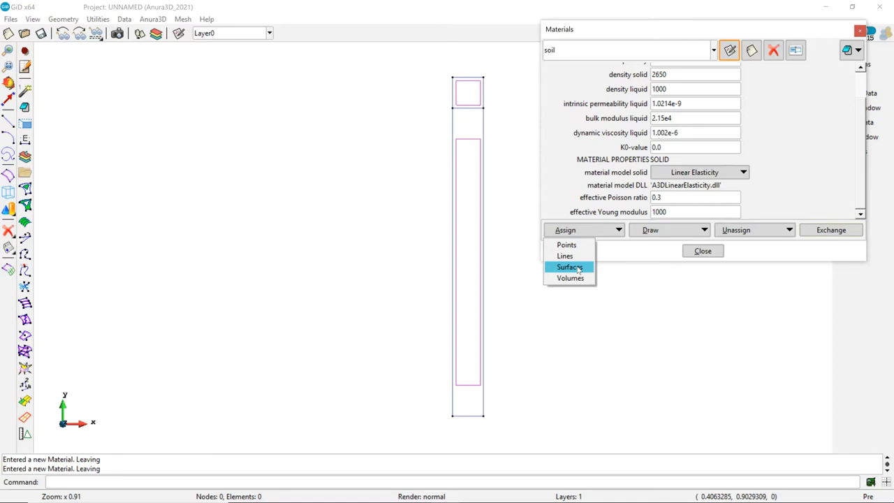
click(569, 267)
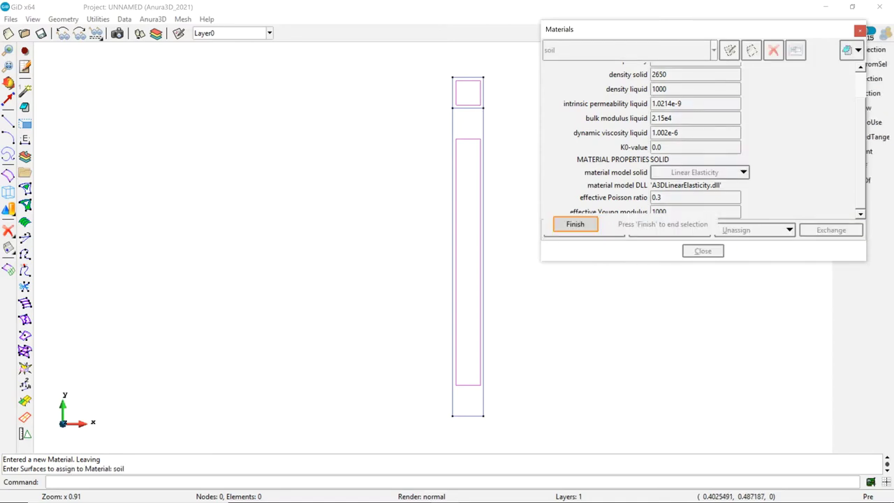
click(436, 208)
click(493, 230)
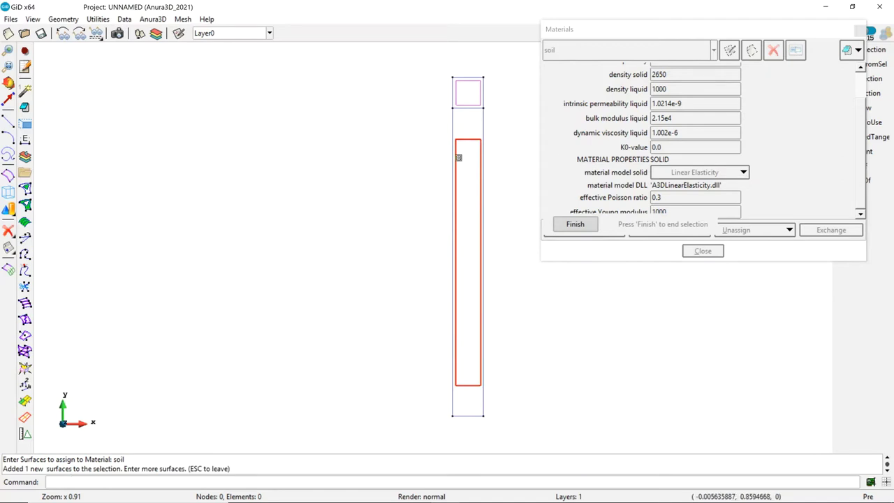
click(574, 224)
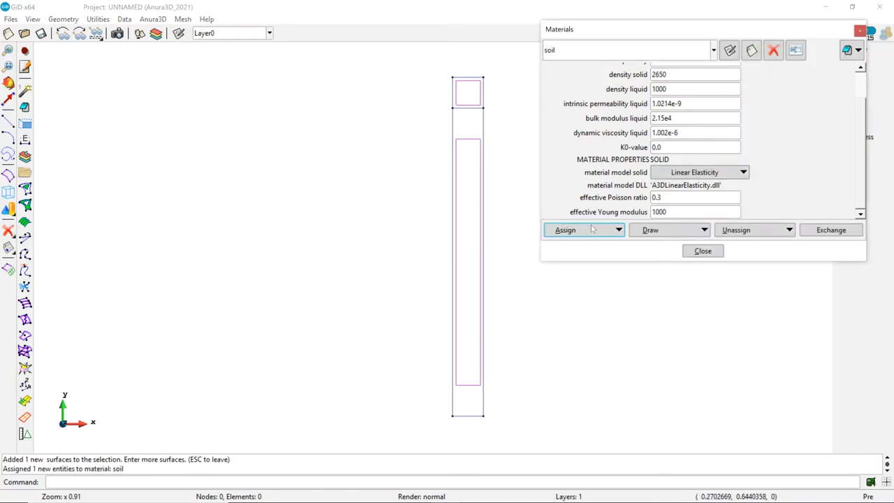
Display all materials coloured on the model to check, then close the materials settings
click(685, 235)
click(658, 256)
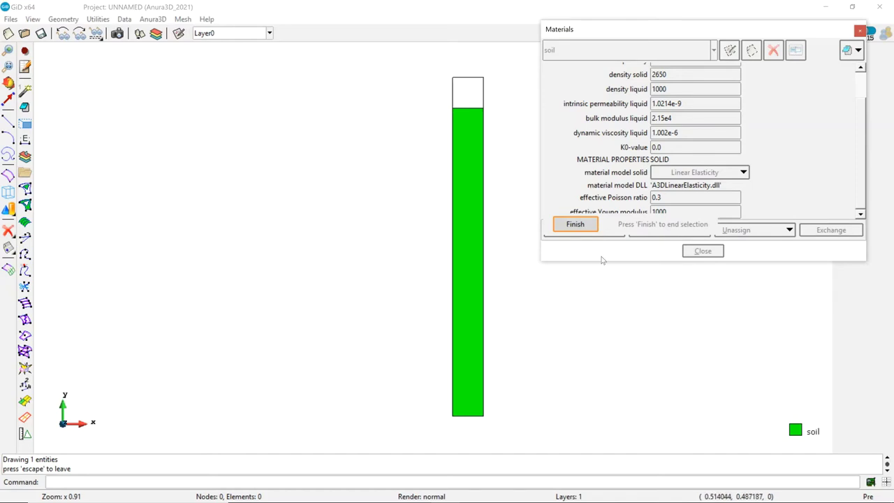
click(571, 224)
click(703, 251)
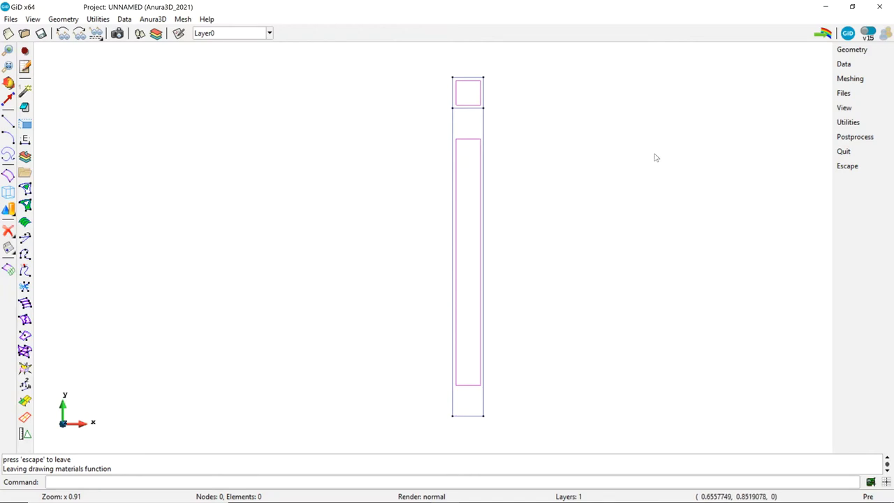
Set the Material Point Specification to 2D single-point formulation with 3 points per element
click(152, 19)
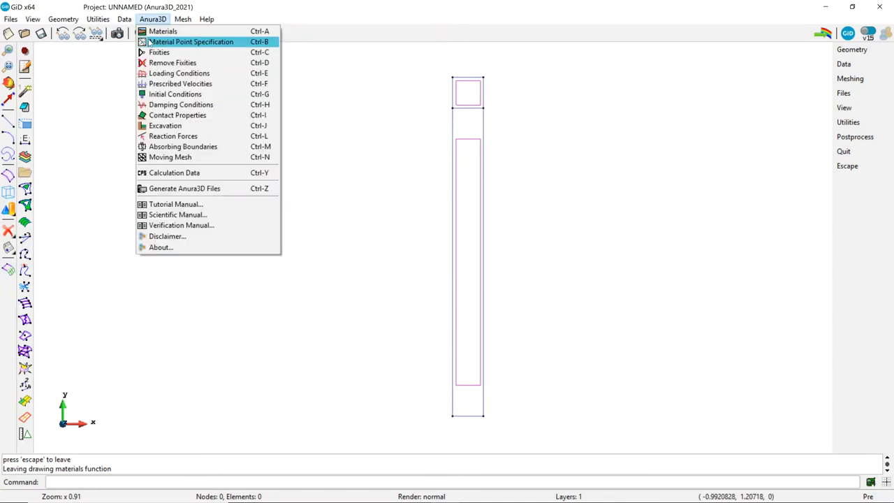
click(148, 42)
drag(673, 32, 198, 75)
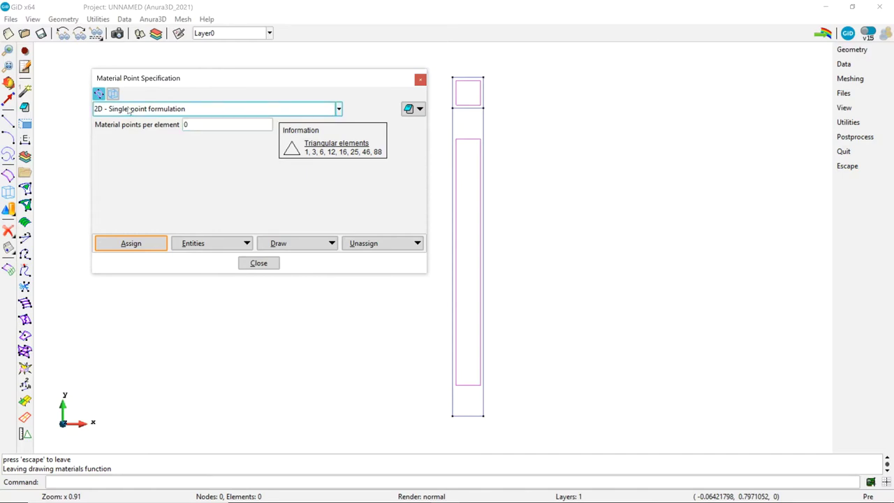
click(186, 124)
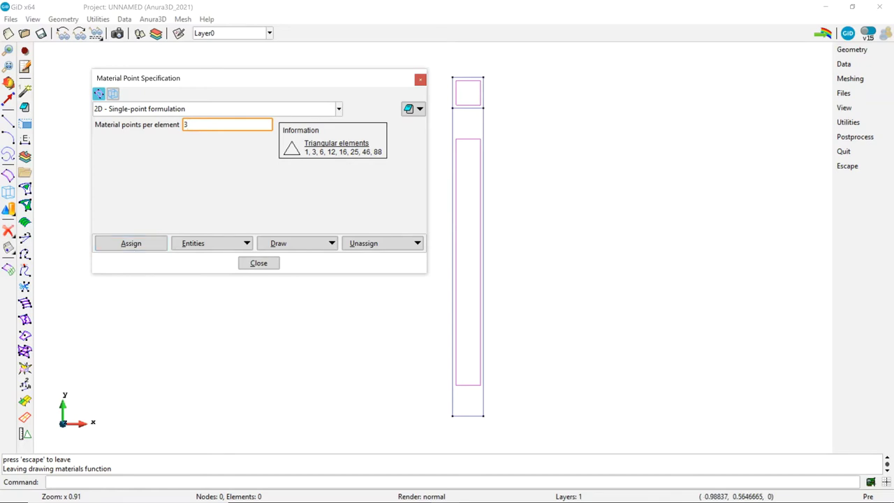
Assign this specification to the column's lower surface and verify it with the colour display
click(131, 243)
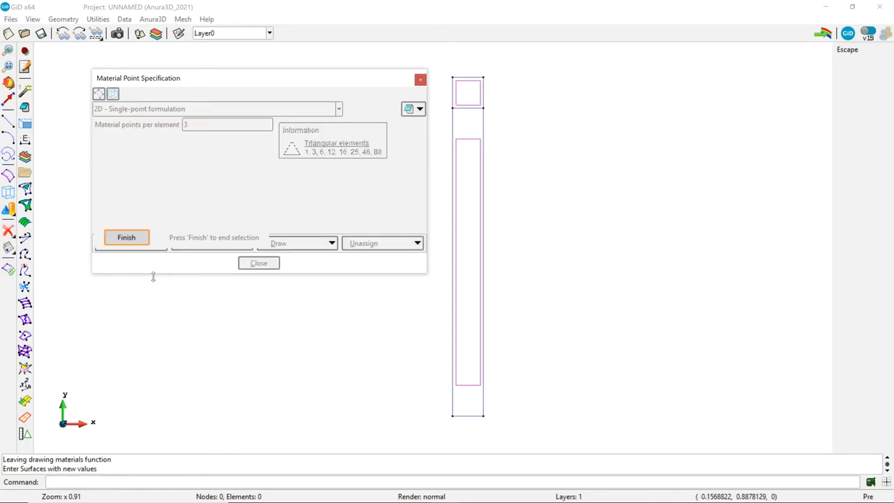
click(126, 236)
click(131, 243)
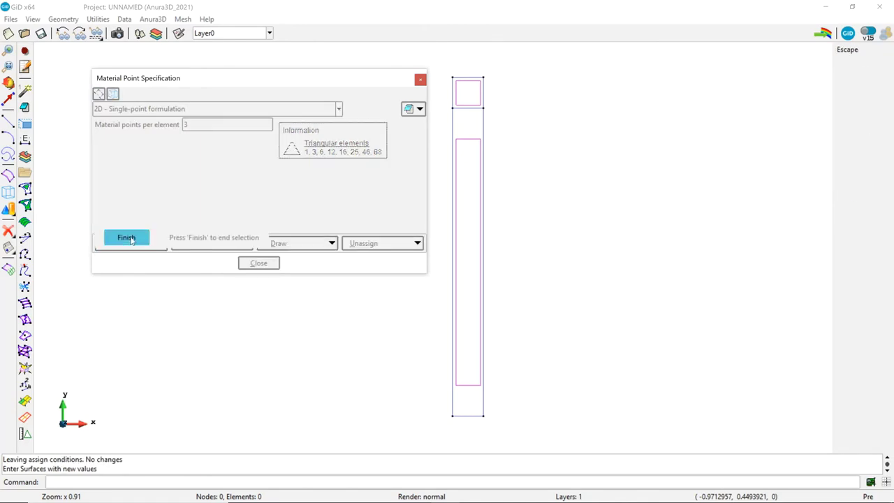
drag(441, 208, 524, 244)
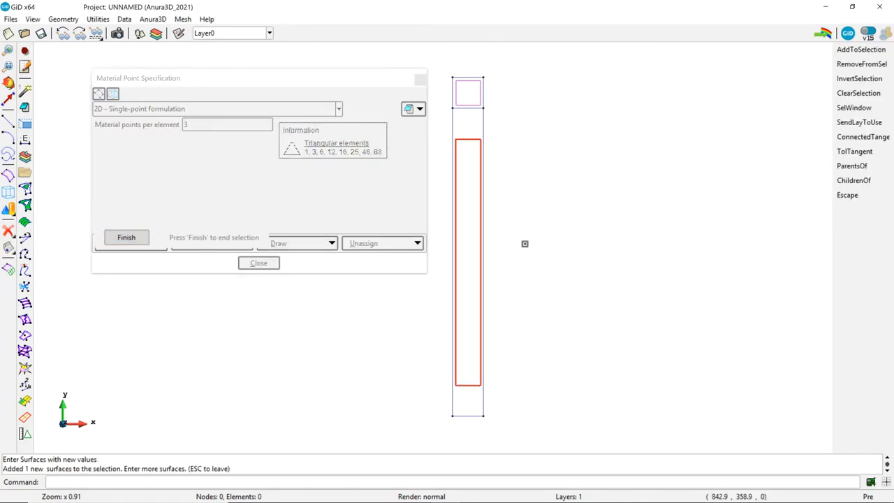
click(126, 237)
click(283, 243)
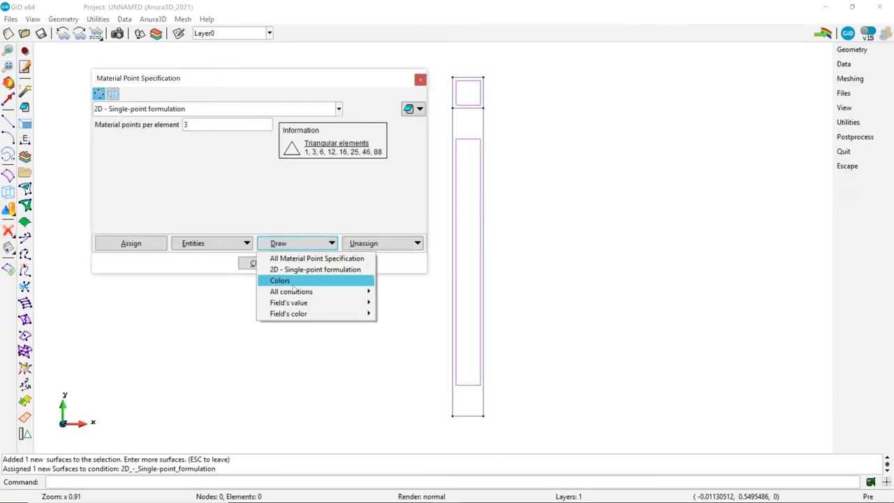
click(287, 281)
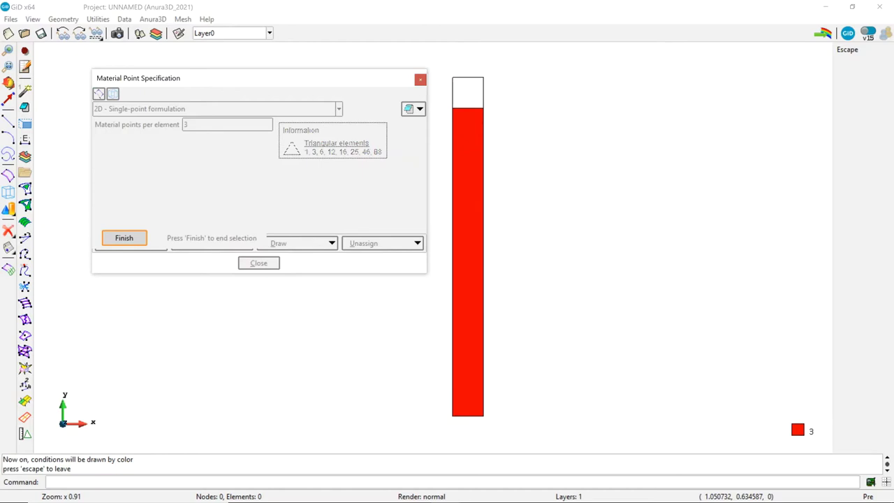
click(124, 239)
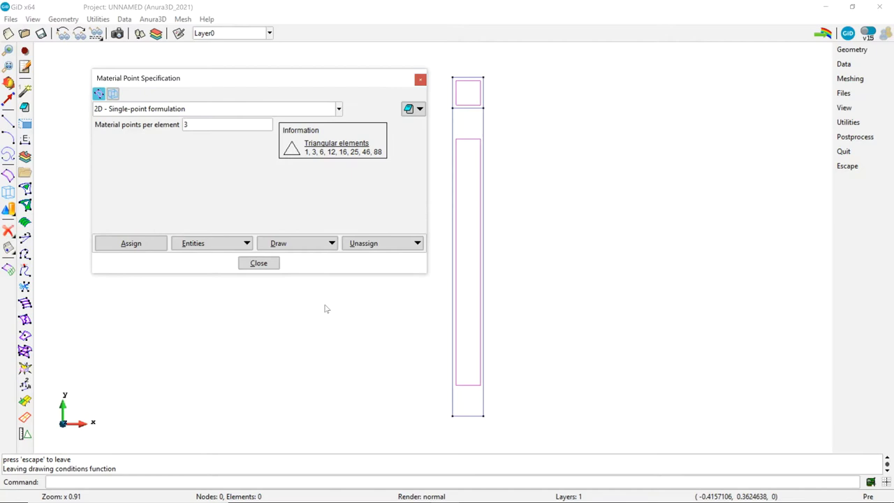
Open the line fixities and choose Solid and Liquid Fixity (line)
click(259, 264)
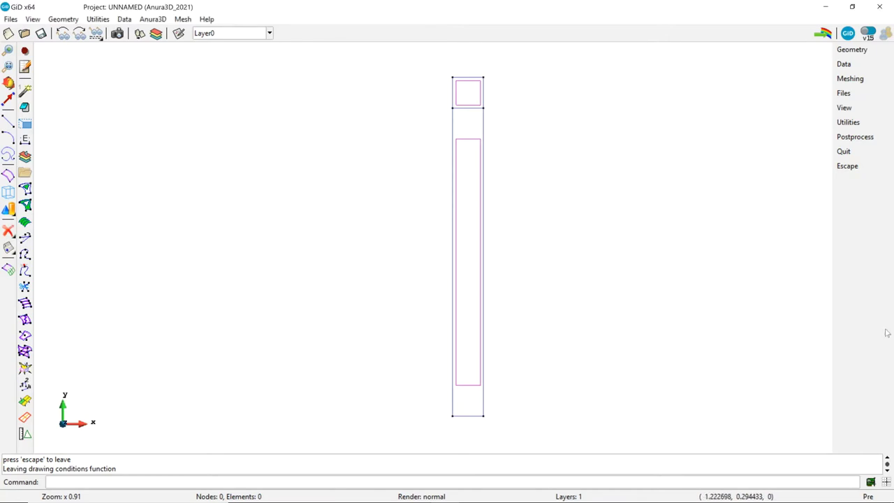
click(152, 19)
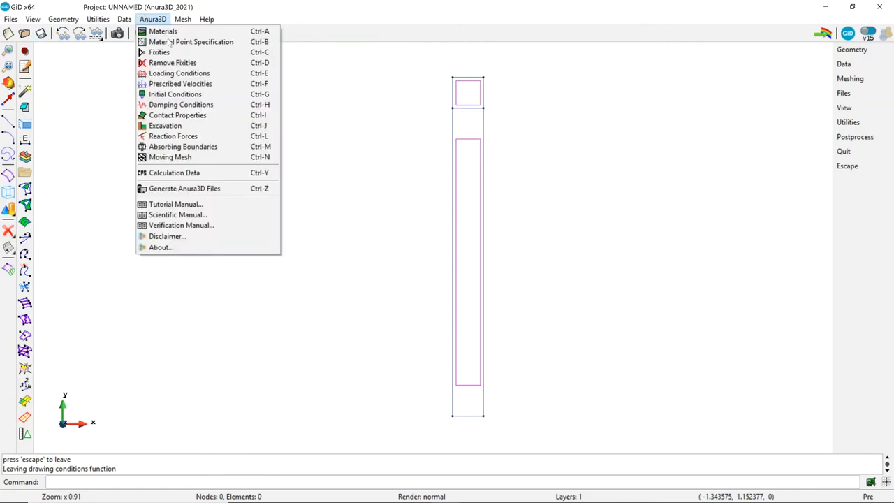
click(175, 52)
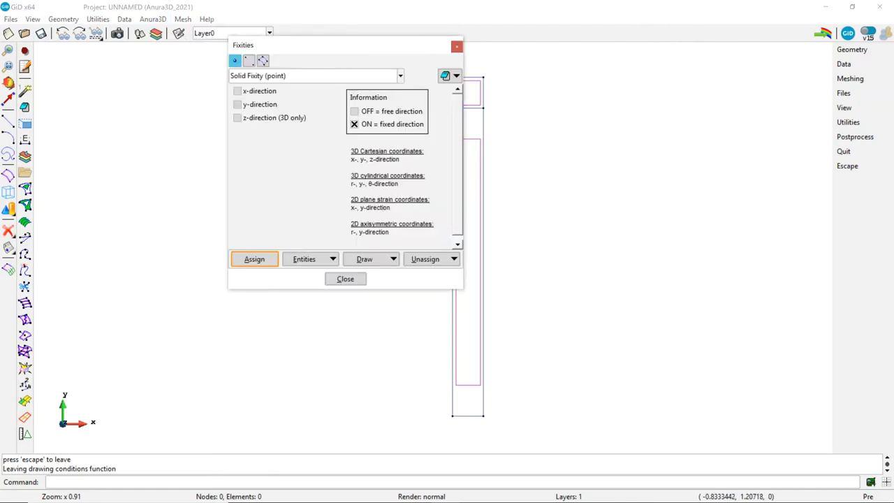
click(249, 61)
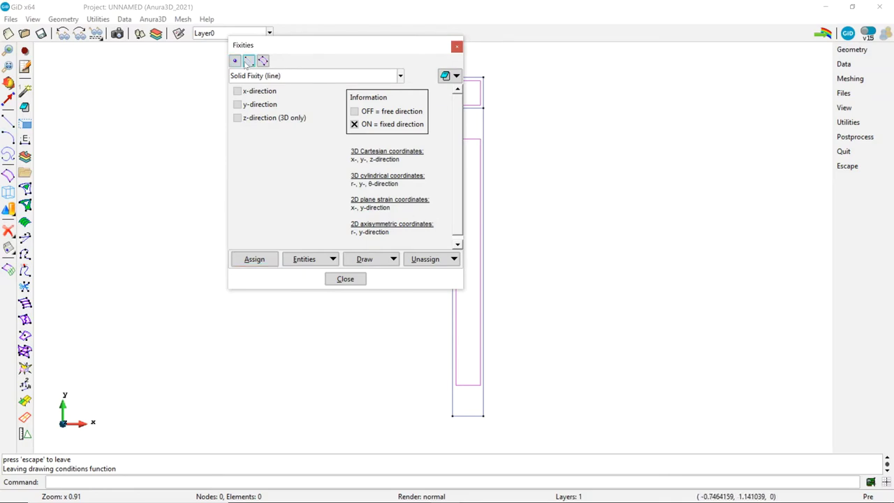
click(248, 80)
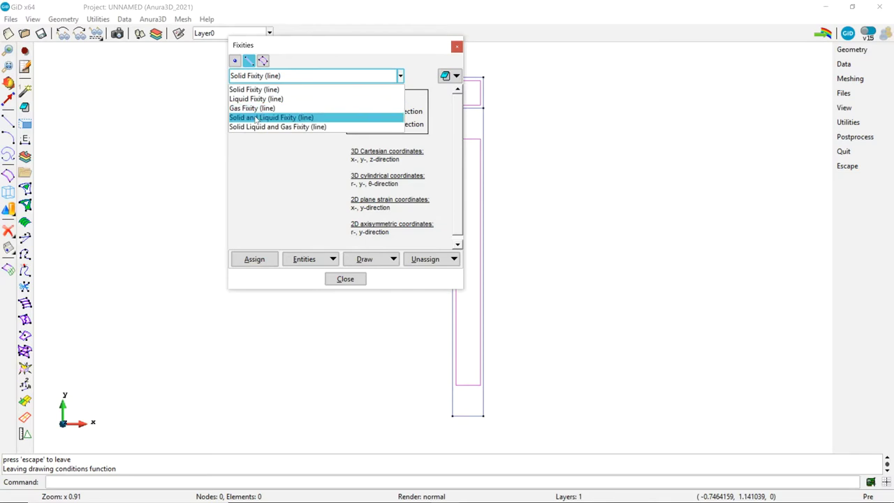
click(258, 118)
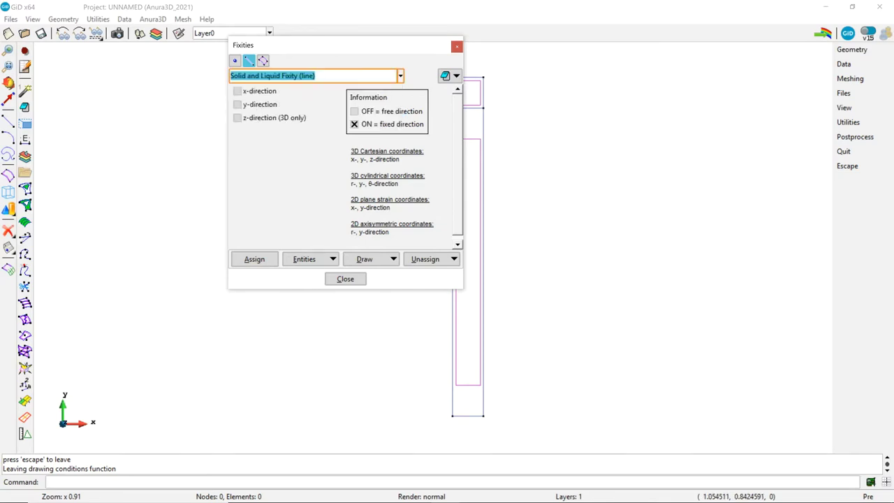
drag(279, 46, 172, 43)
Fix the column's vertical side lines in the x-direction
click(130, 88)
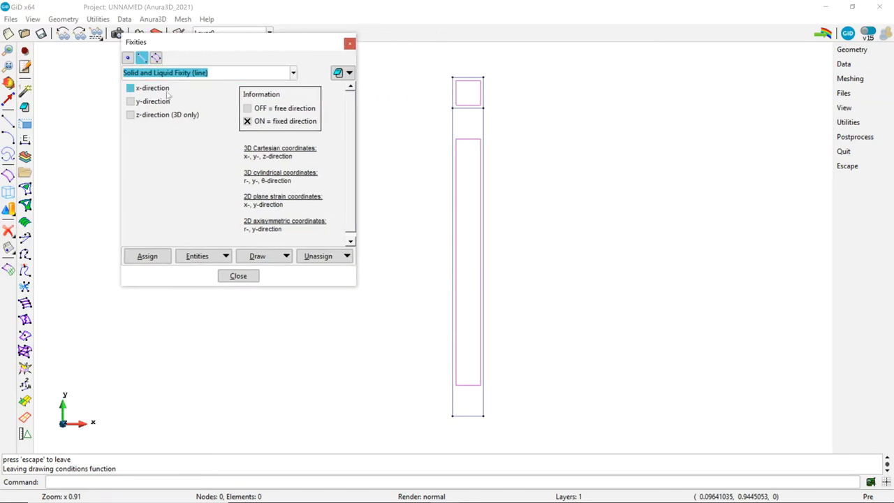
click(160, 259)
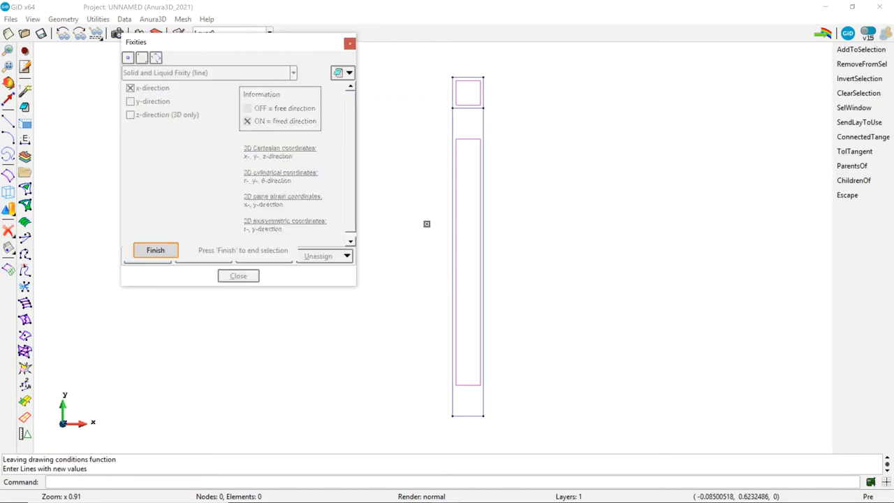
click(454, 220)
click(483, 187)
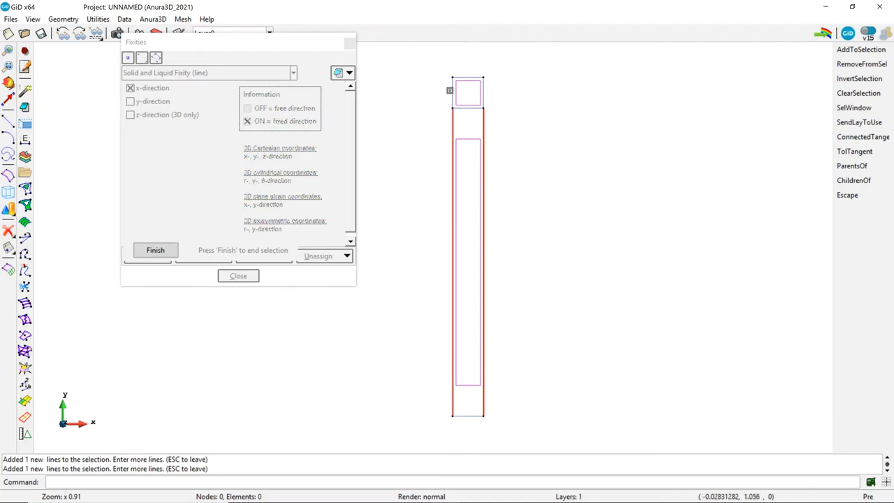
click(483, 91)
click(157, 252)
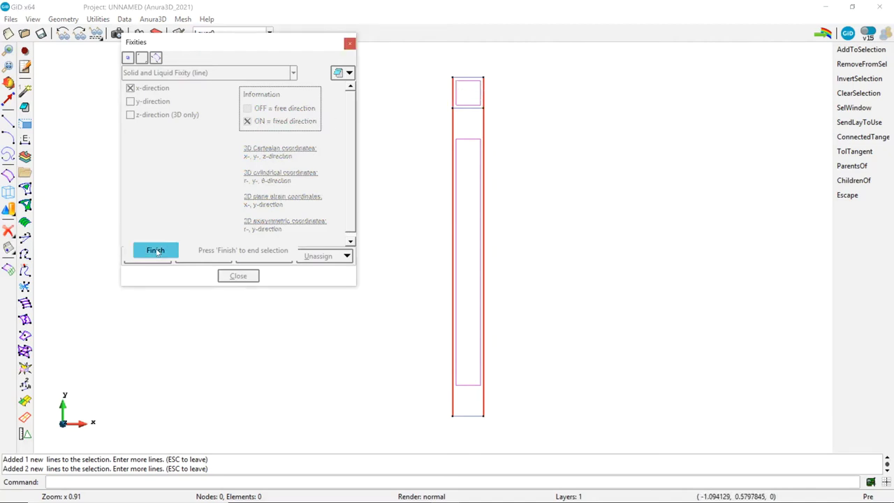
Fix the column's top and bottom lines in the y-direction
click(150, 90)
click(152, 102)
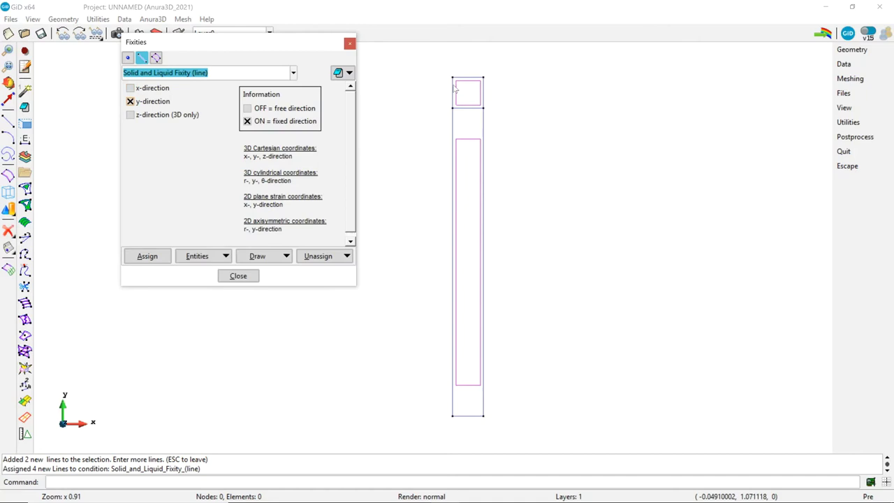
click(148, 255)
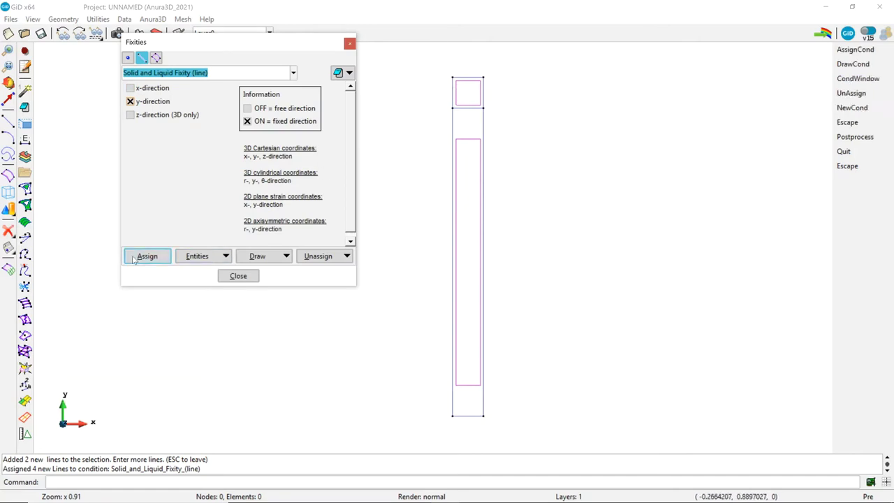
click(467, 78)
click(468, 415)
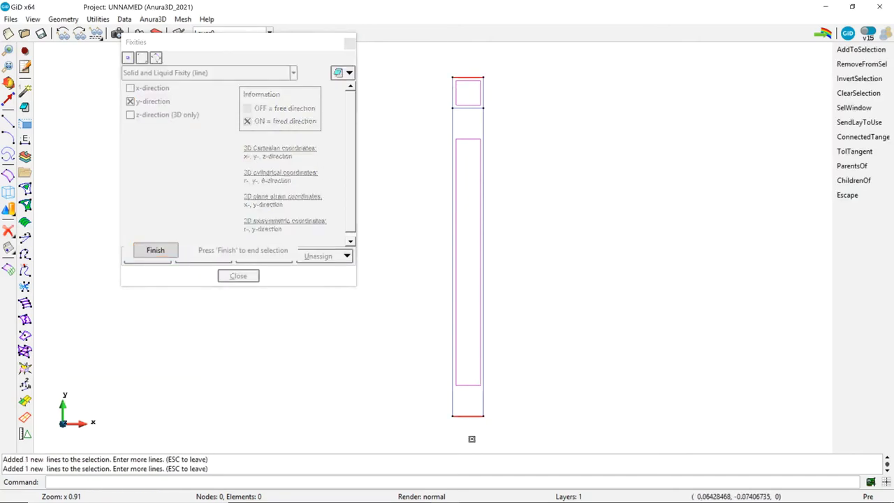
click(156, 250)
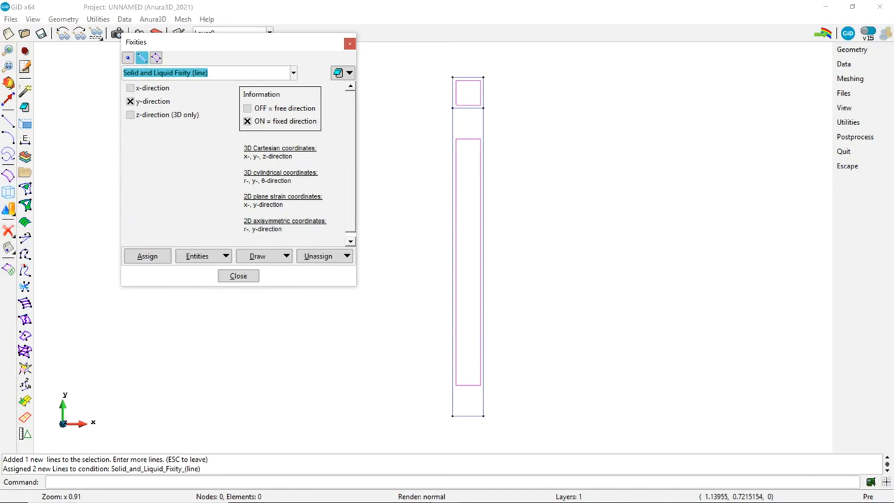
Show the assigned fixities coloured on the model to check them
click(257, 255)
click(260, 293)
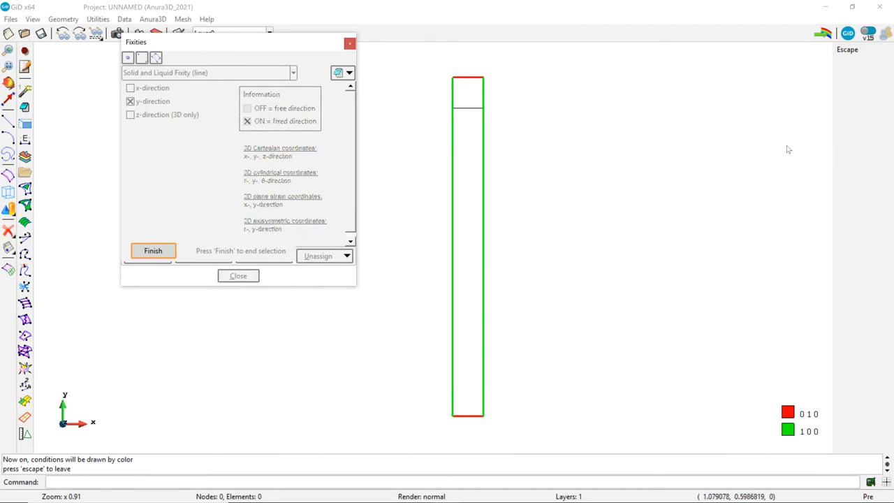
click(137, 252)
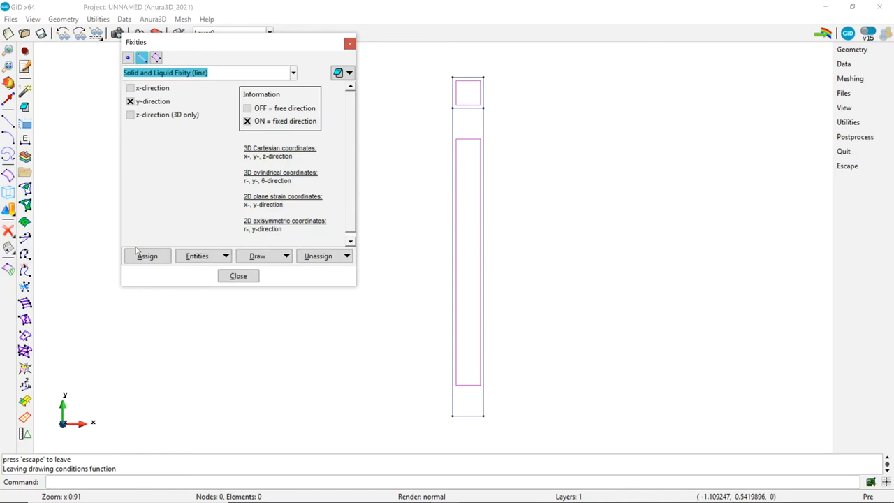
Set up a 2D solid traction of -400 in y, applied on material points
click(232, 280)
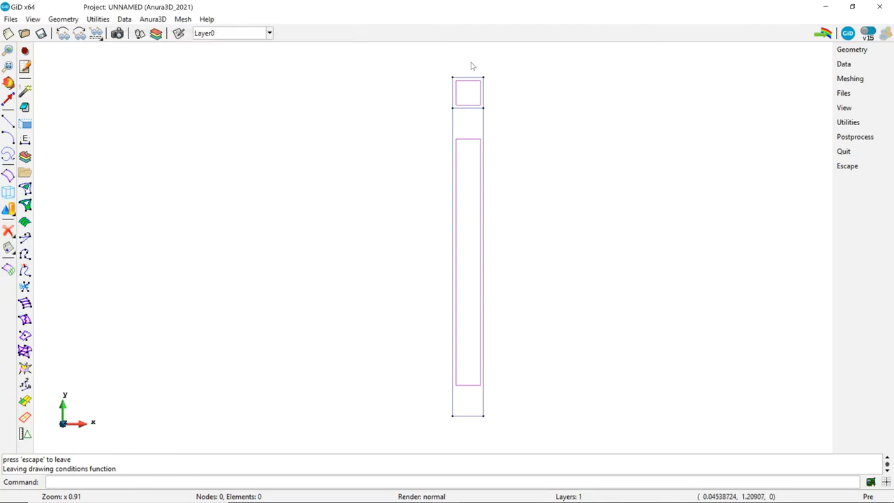
click(152, 19)
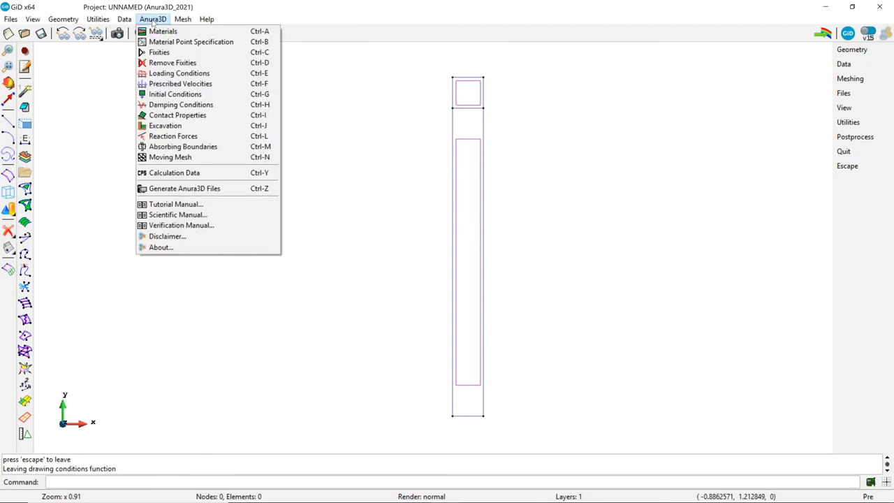
click(172, 73)
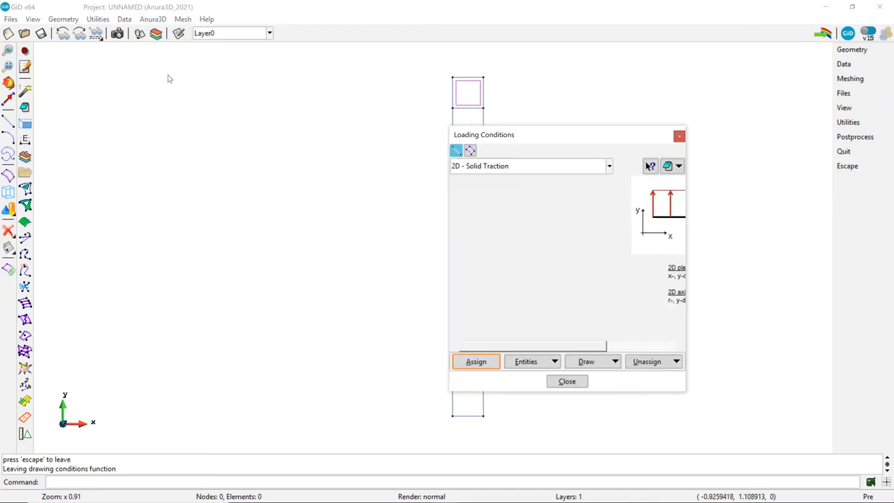
drag(532, 133, 229, 94)
drag(384, 164, 466, 162)
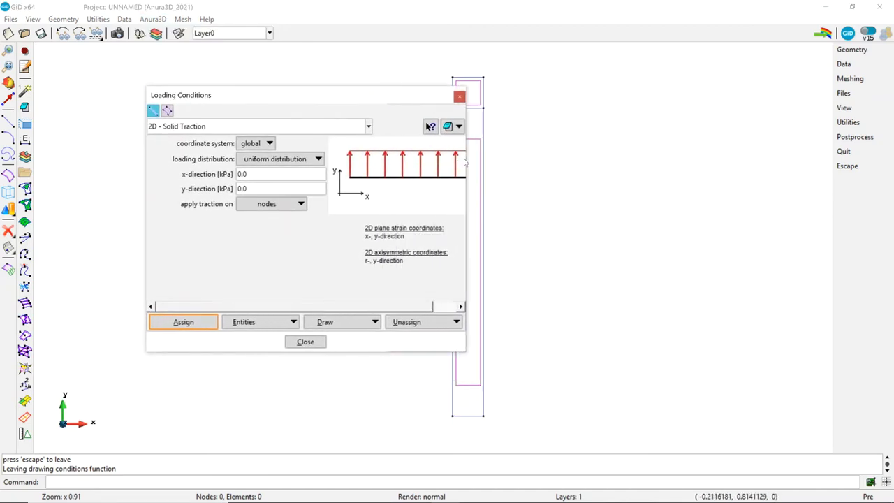
drag(381, 95, 304, 89)
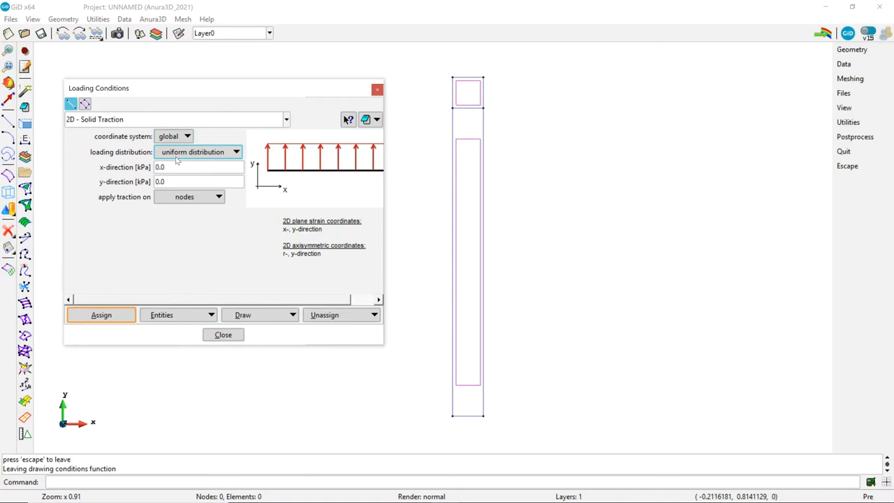
click(174, 182)
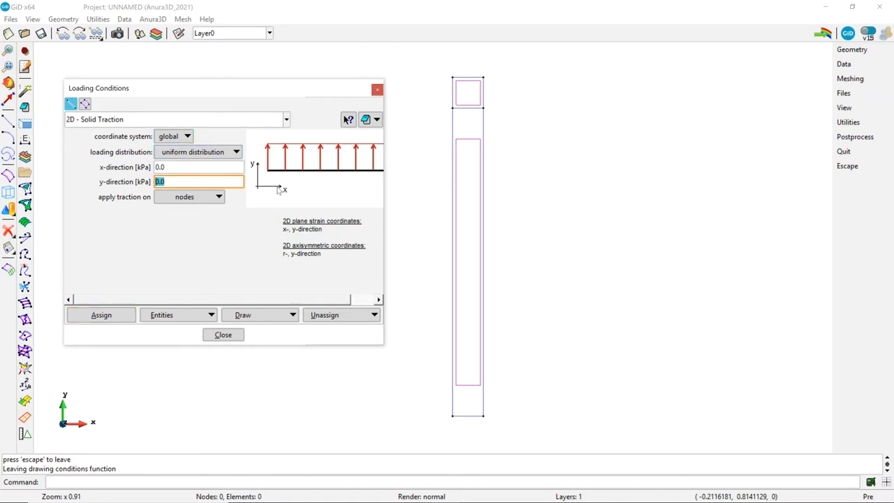
text(4)
click(183, 197)
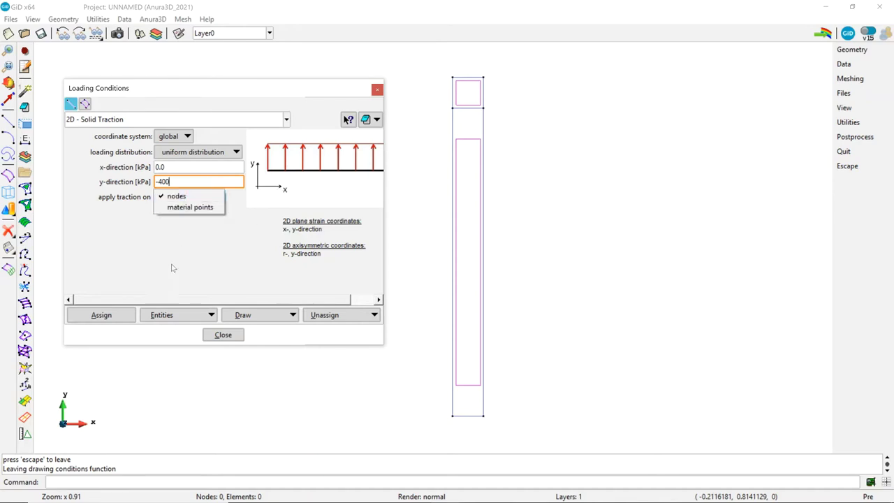
click(190, 206)
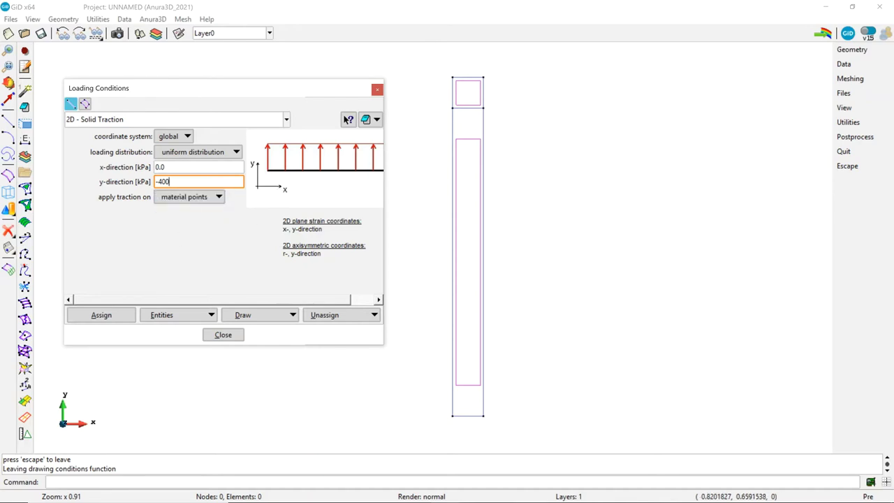
Assign the traction to the line beneath the small top block and check it by colour
click(120, 318)
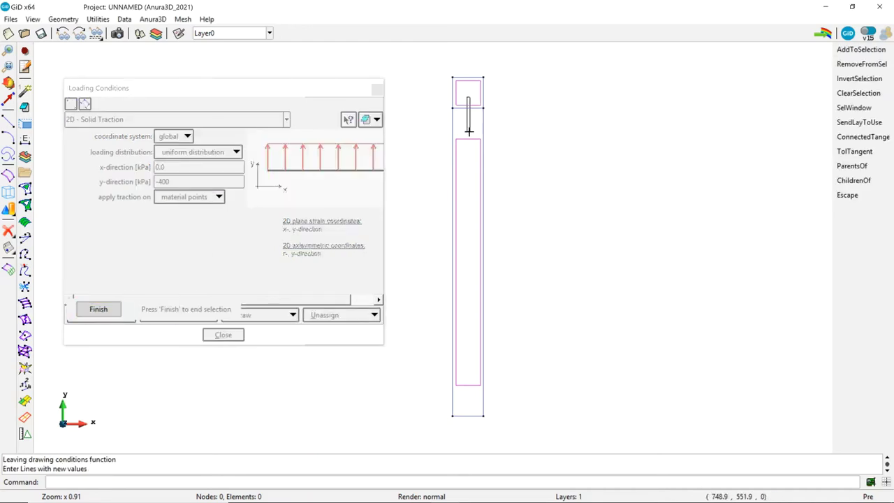
click(466, 107)
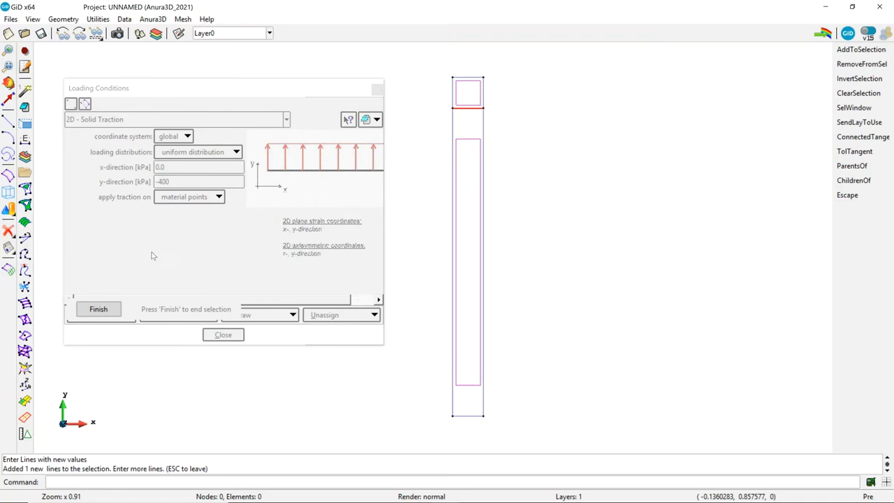
click(98, 309)
click(294, 316)
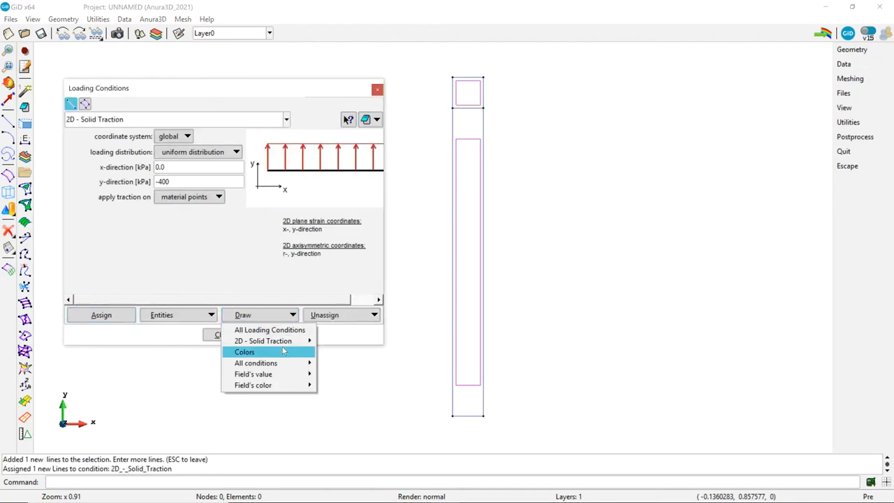
click(282, 349)
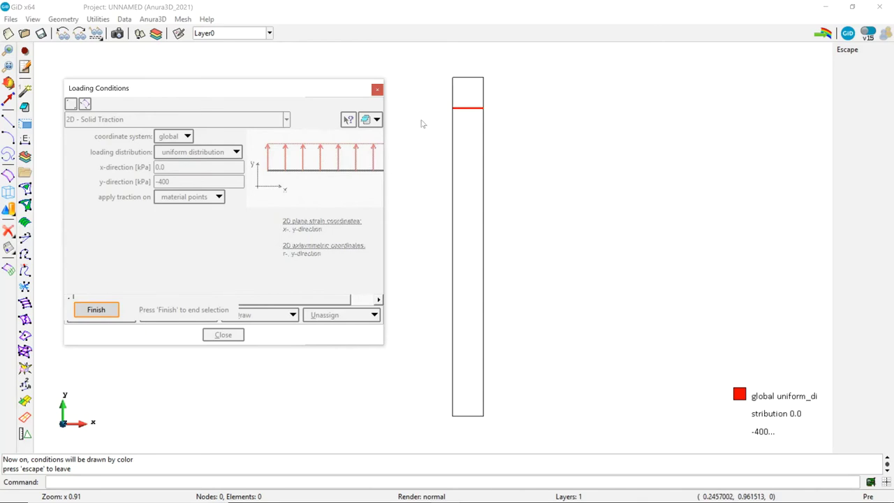
click(96, 310)
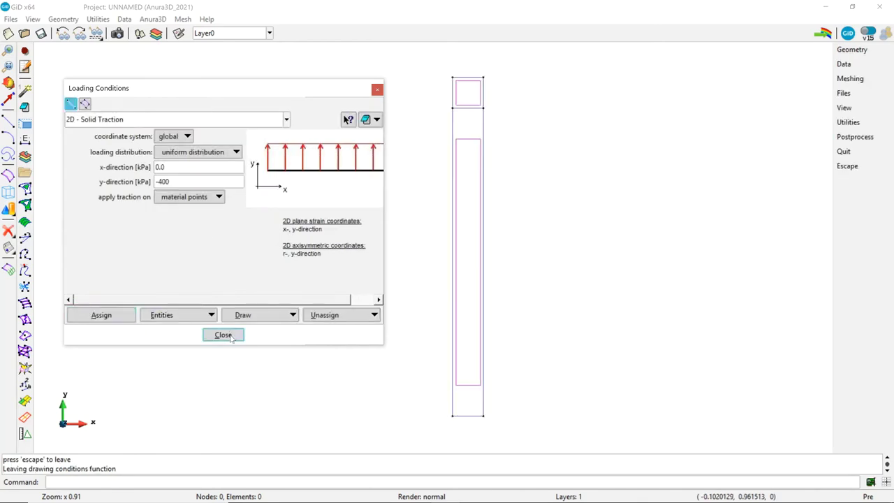
click(223, 335)
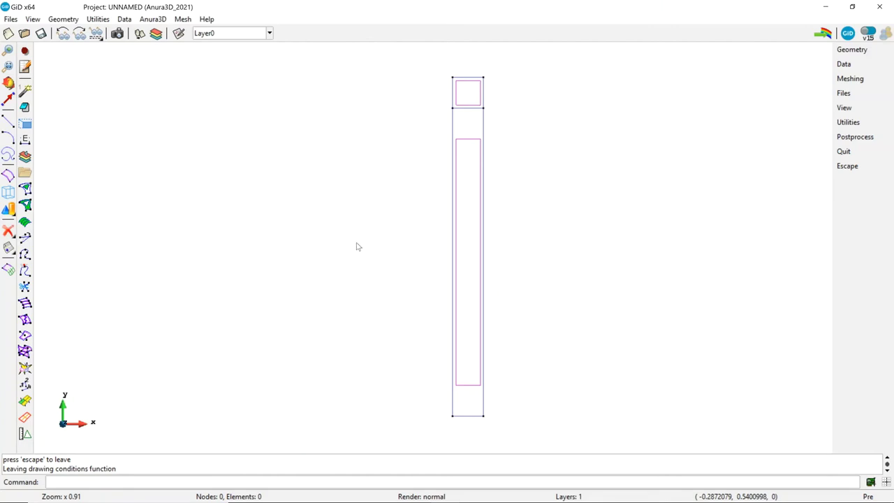
Assign the Triangle element type to both surfaces of the oedometer column
click(183, 19)
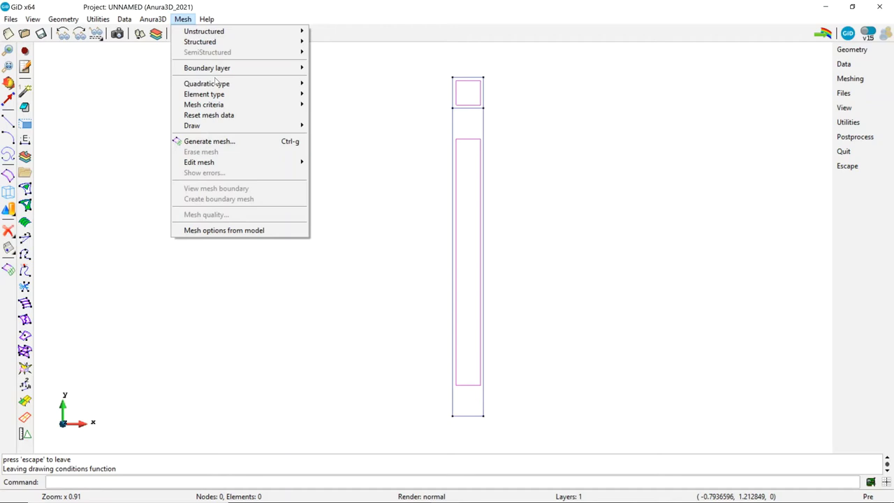
mouse_move(217, 83)
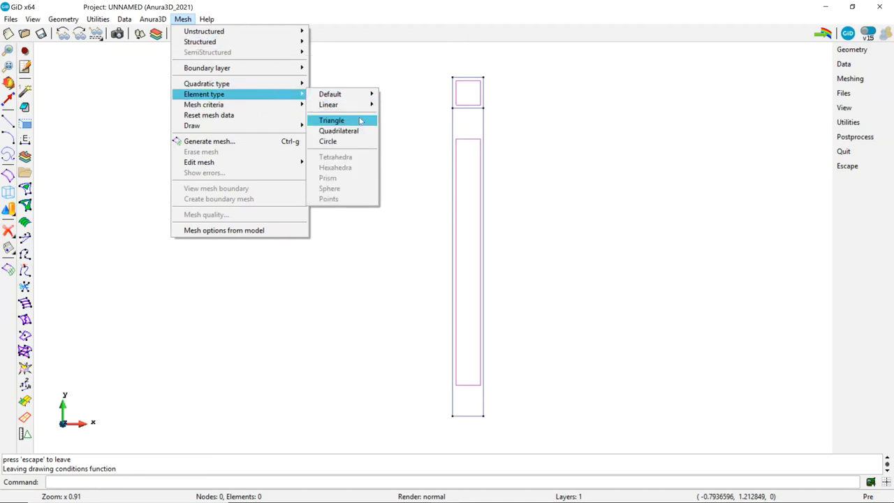
click(360, 121)
click(390, 60)
click(593, 465)
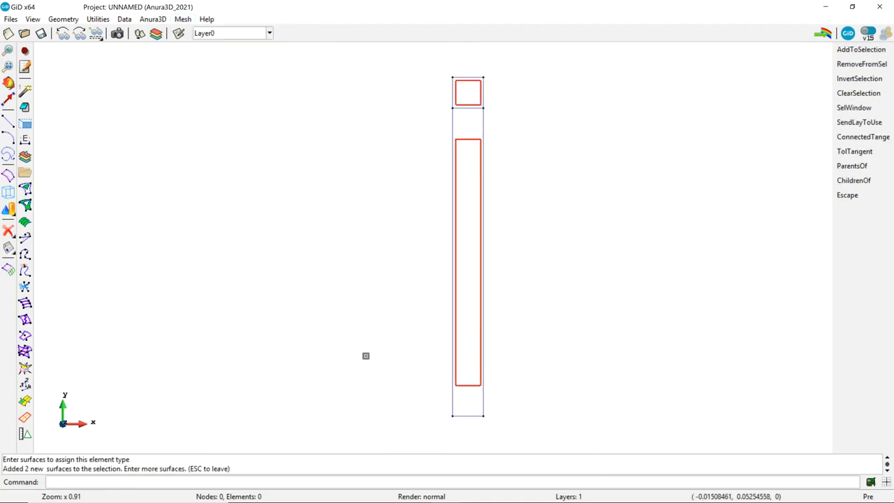
key(Escape)
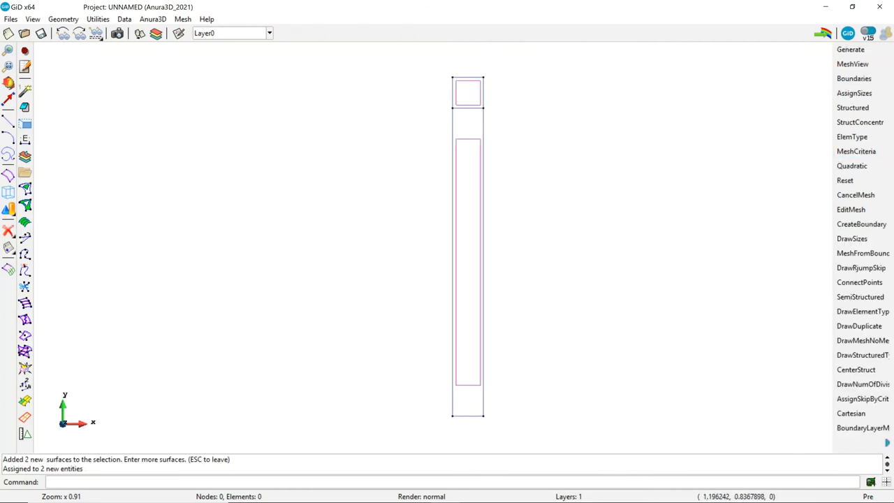
Select both column surfaces for a structured mesh size assignment
click(182, 19)
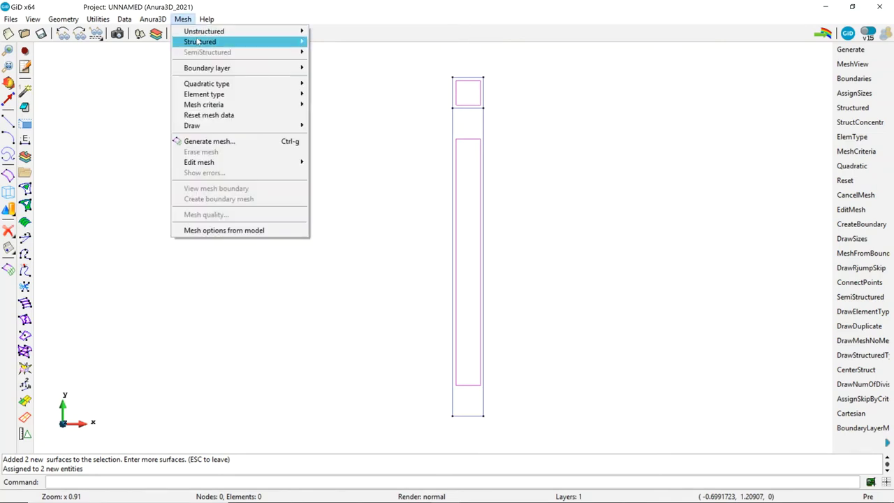
mouse_move(209, 41)
mouse_move(327, 53)
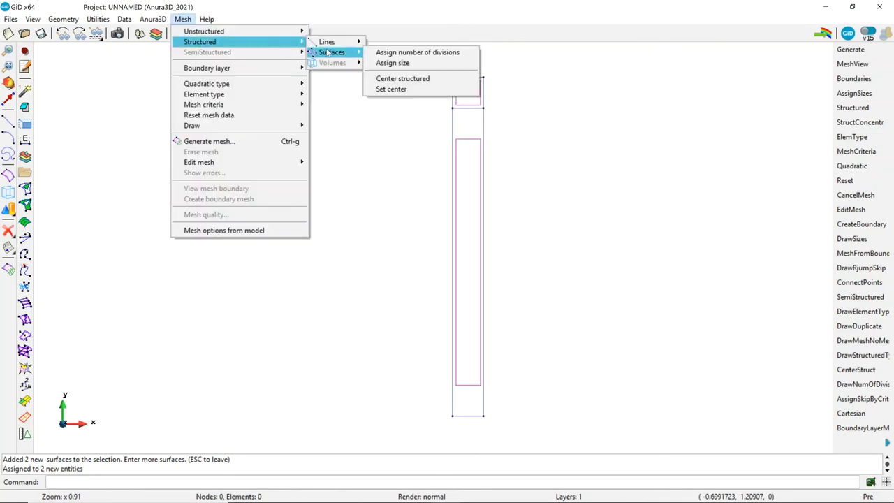
click(416, 63)
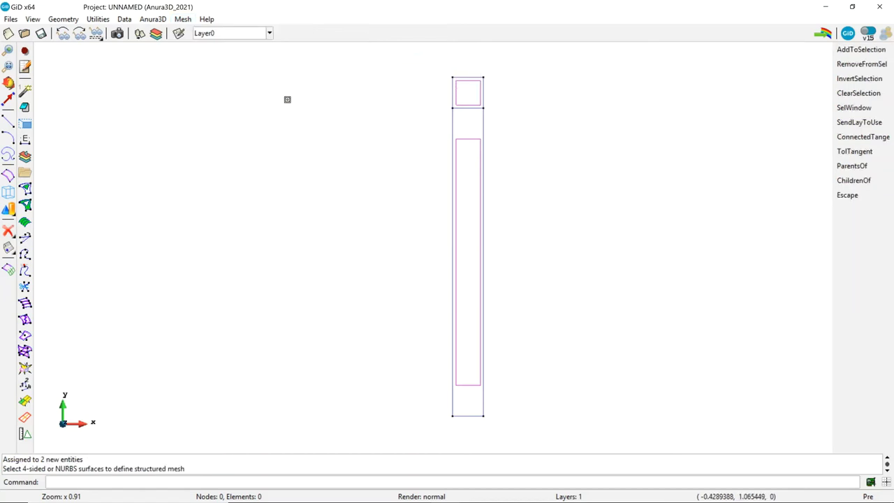
click(420, 58)
click(529, 355)
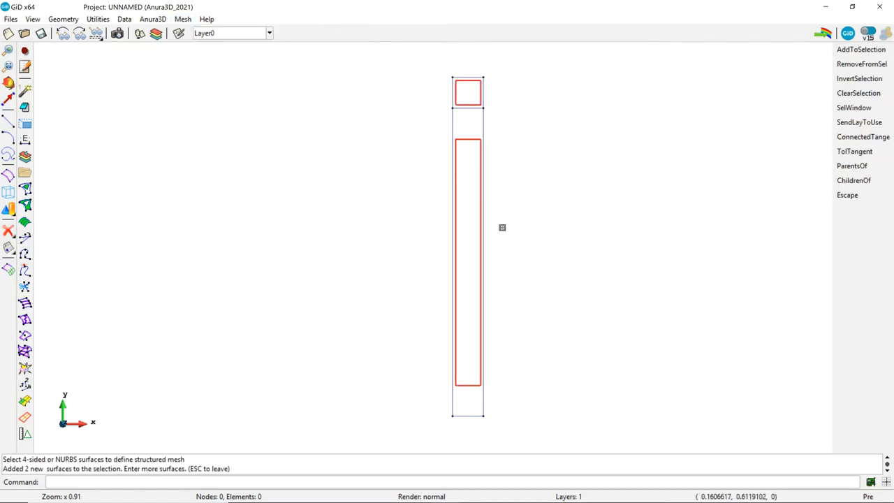
key(Escape)
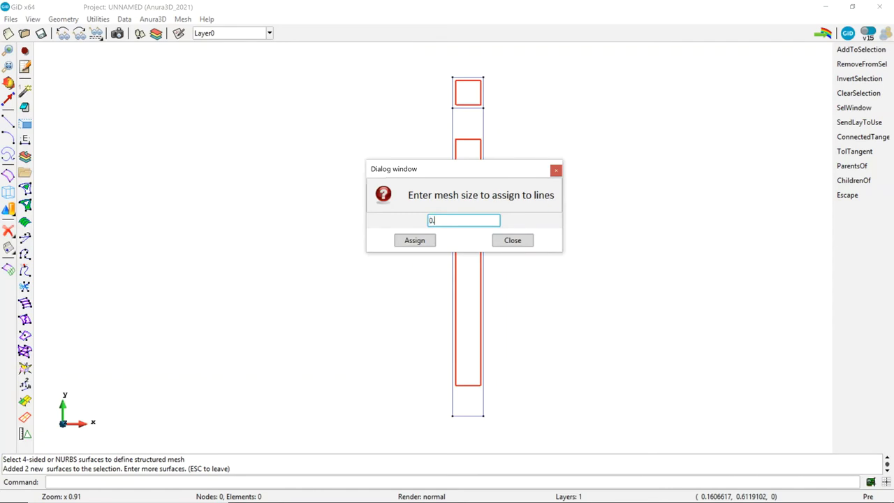
Assign a structured size of 0.1 to the seven column lines
click(415, 241)
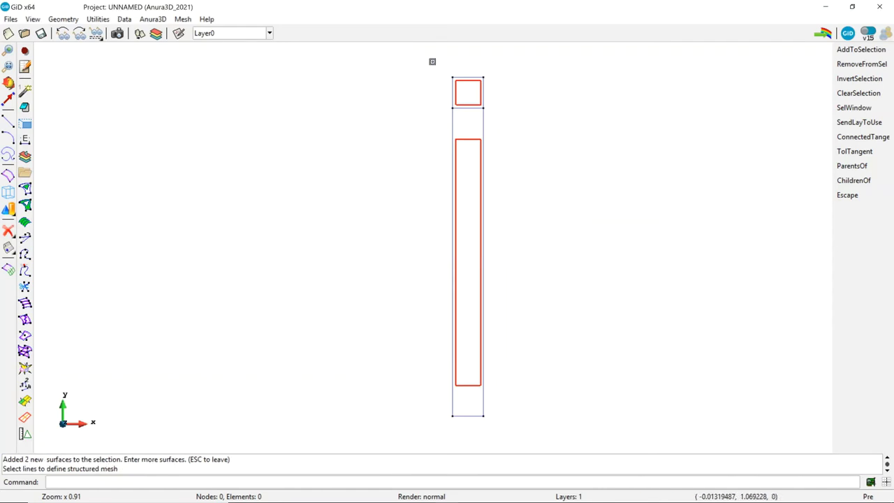
click(429, 58)
click(517, 432)
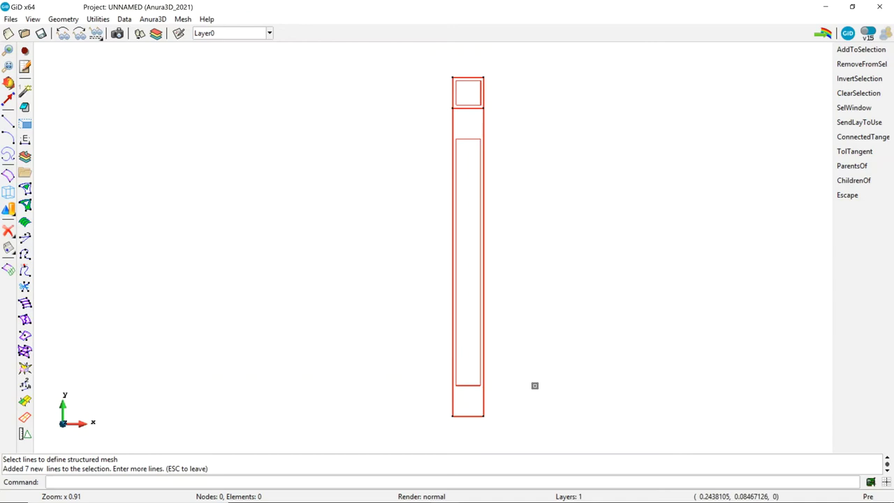
key(Escape)
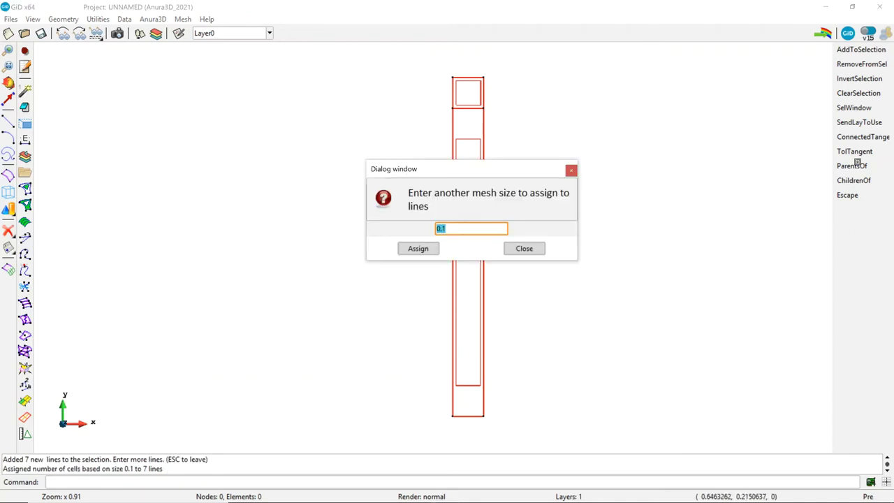
key(Escape)
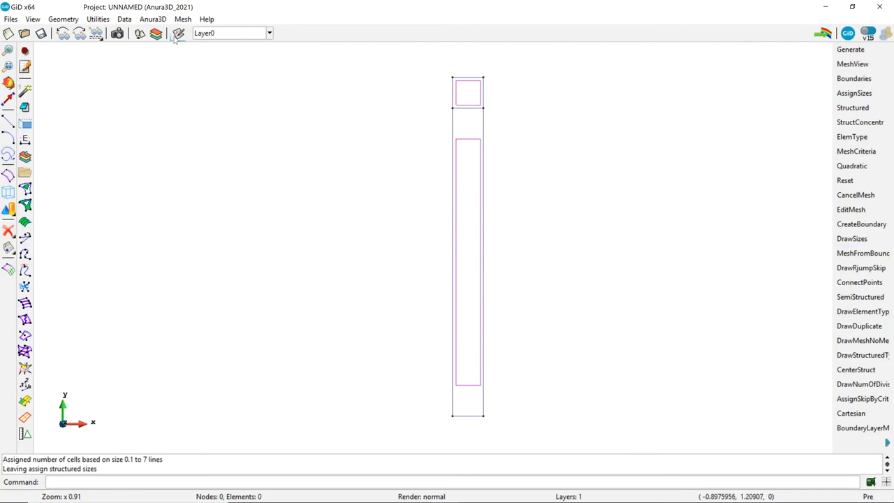
click(182, 19)
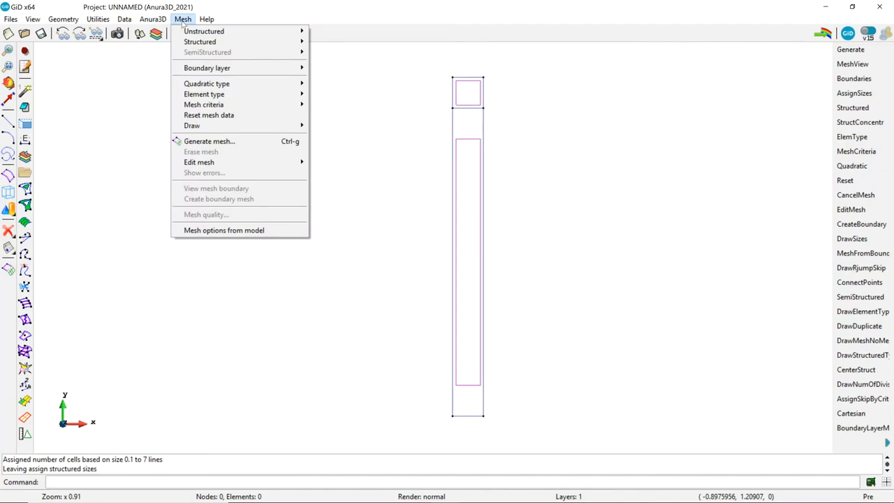
Generate the triangle mesh of 22 elements and 24 nodes and view it
click(228, 143)
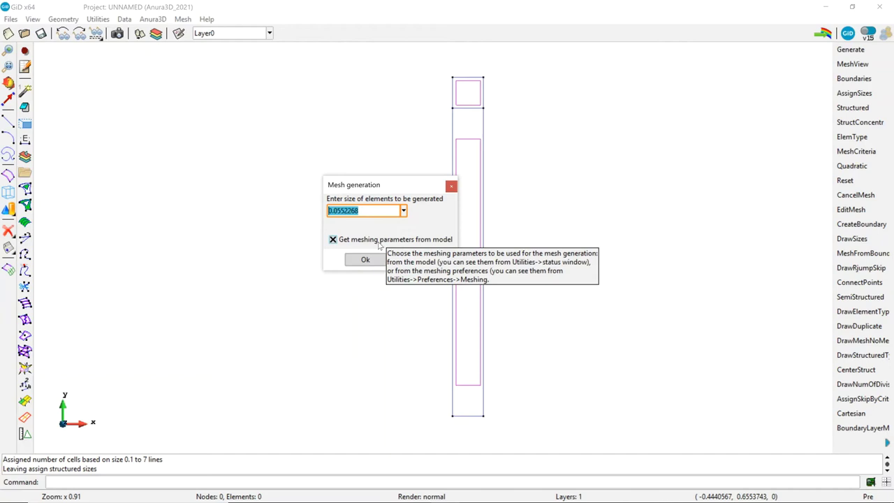
click(364, 259)
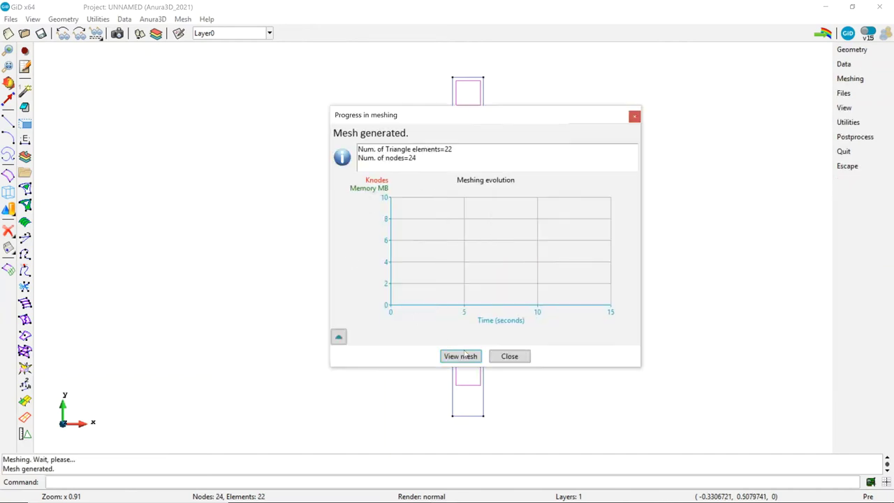
click(460, 356)
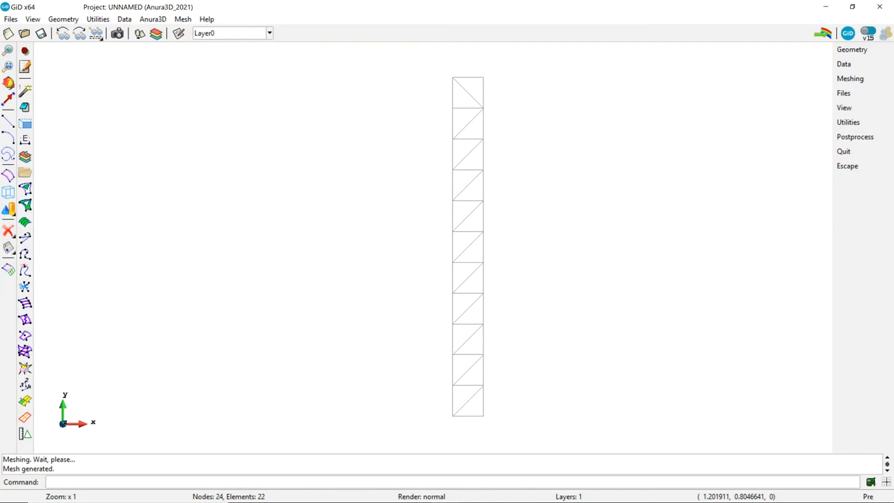
Check the mesh quality report, where all minimum angles are 45°
click(180, 19)
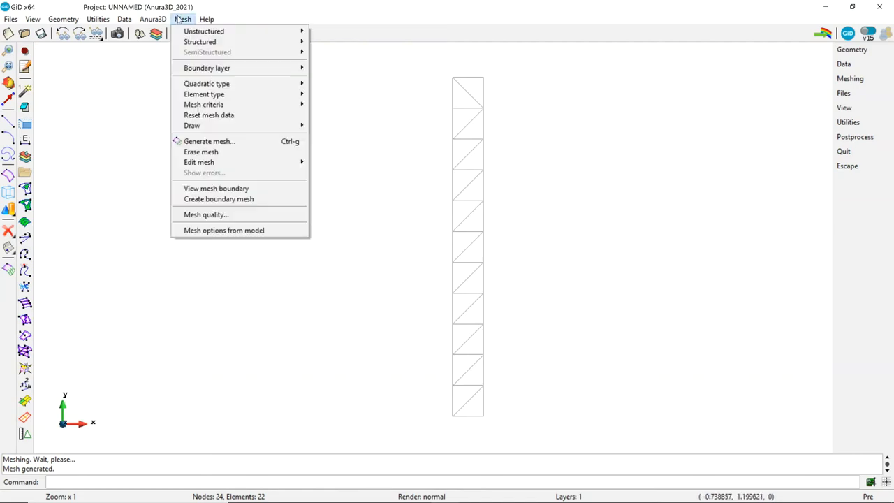
click(225, 216)
drag(831, 171, 617, 120)
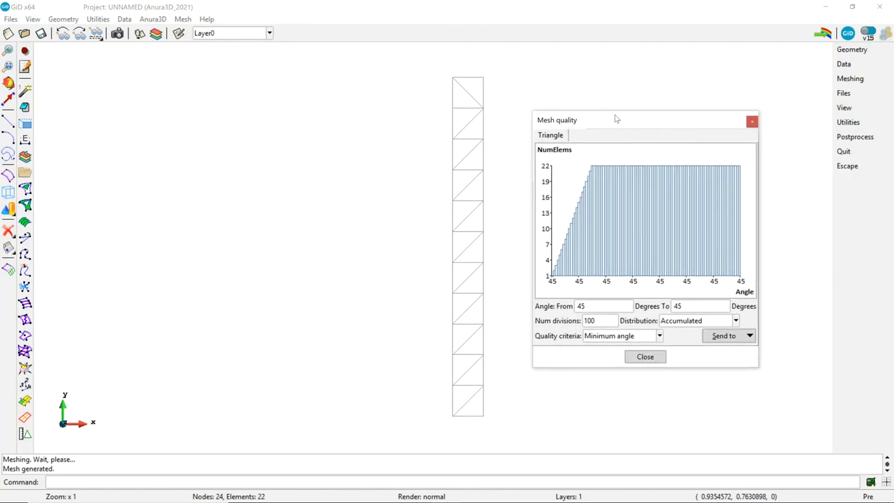
Consult the oedometer.txt notes and keep the Calculation Data dimension as 2D plane strain
click(752, 122)
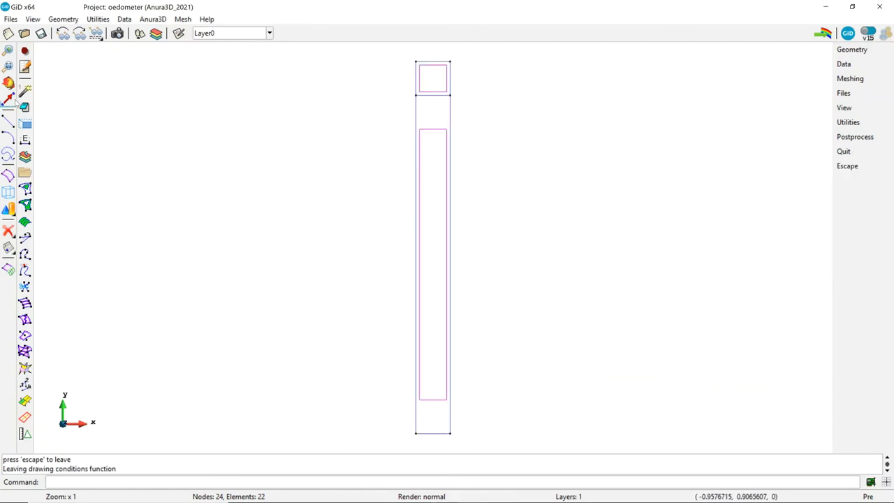
click(25, 107)
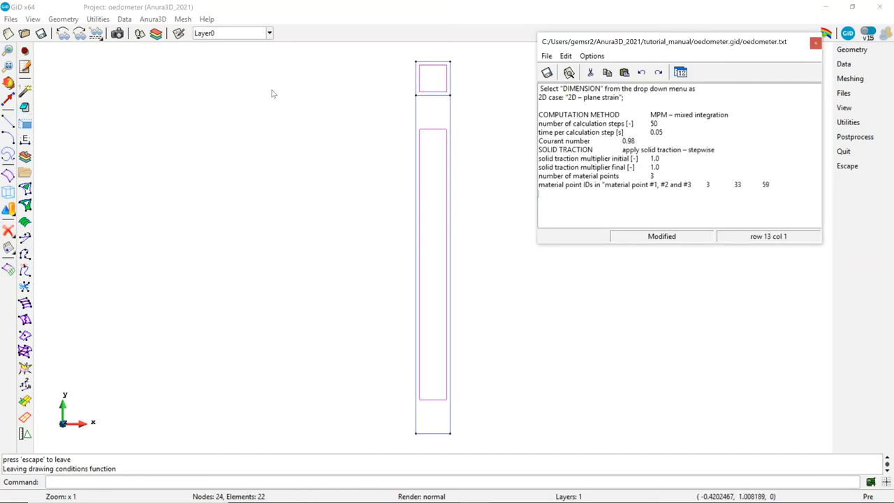
click(152, 19)
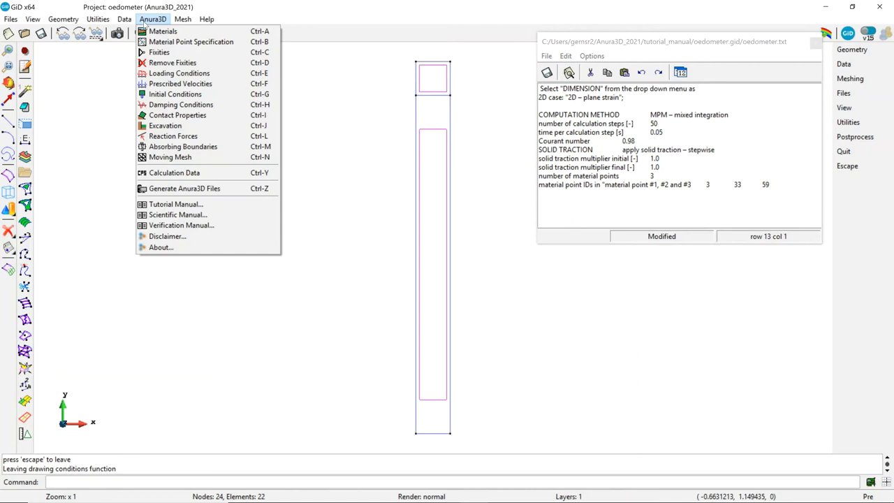
click(212, 175)
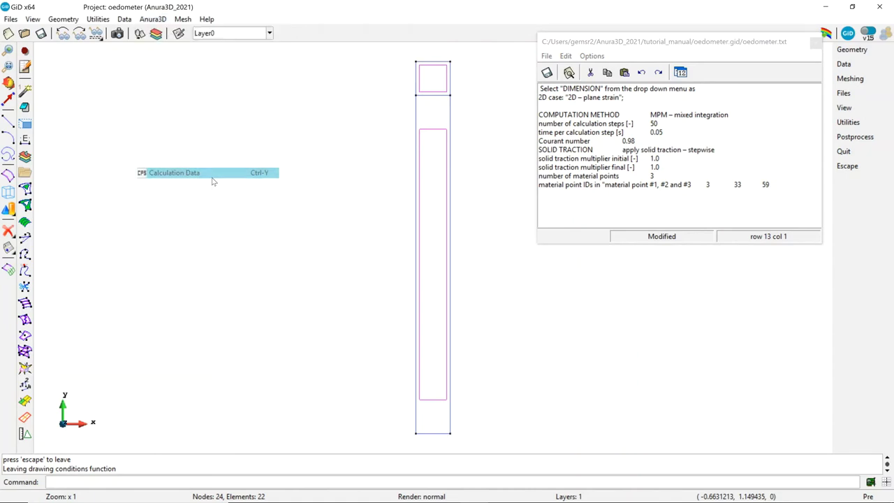
click(231, 62)
click(234, 60)
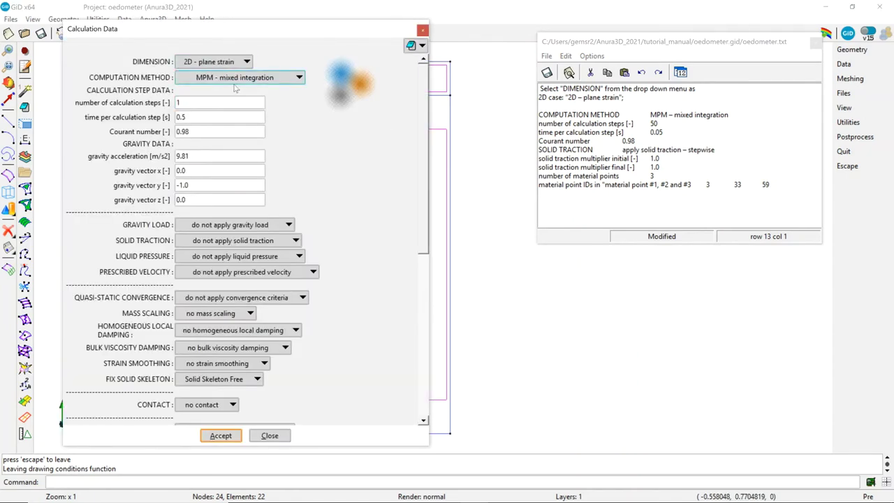
Set 50 calculation steps of 0.05 s with stepwise solid traction
double_click(209, 103)
text(50)
key(Tab)
text(0.05)
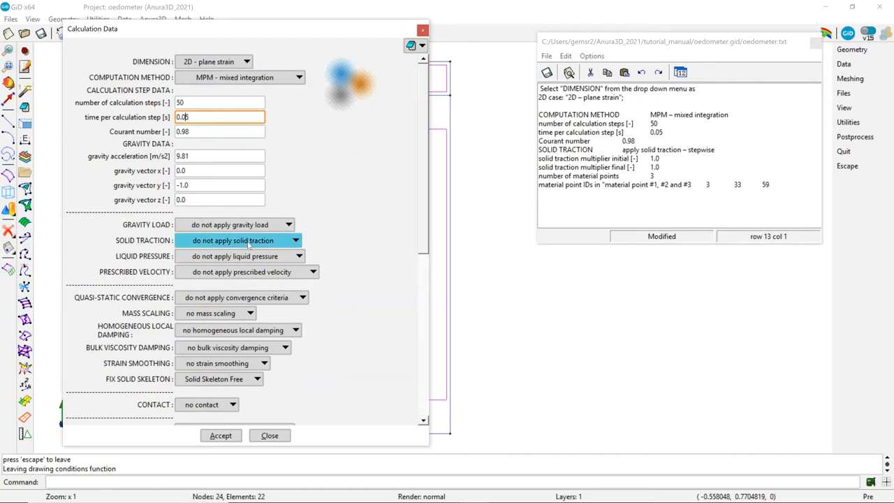
click(248, 240)
click(238, 268)
Keep three output material points and enter 3 as the first one
scroll(415, 325, down, 5)
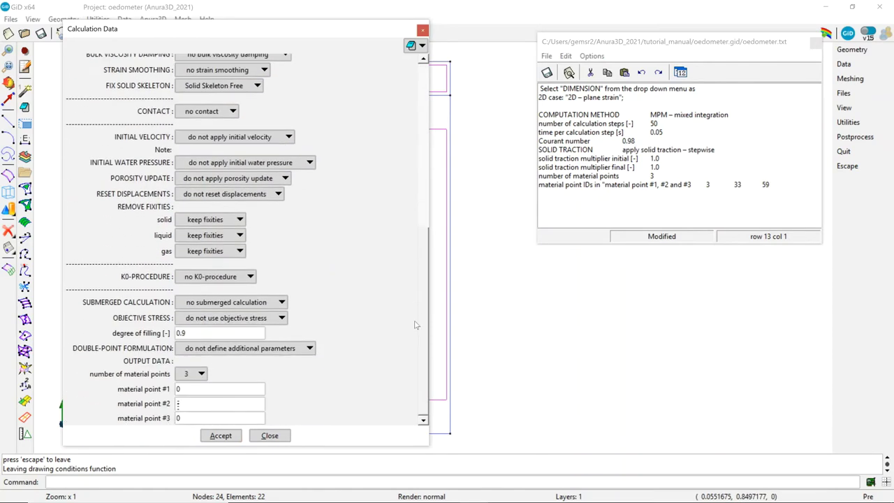
click(196, 374)
click(210, 389)
text(3)
key(Tab)
Enter material points 33 and 59, then save the project as oedometer
text(33)
key(Tab)
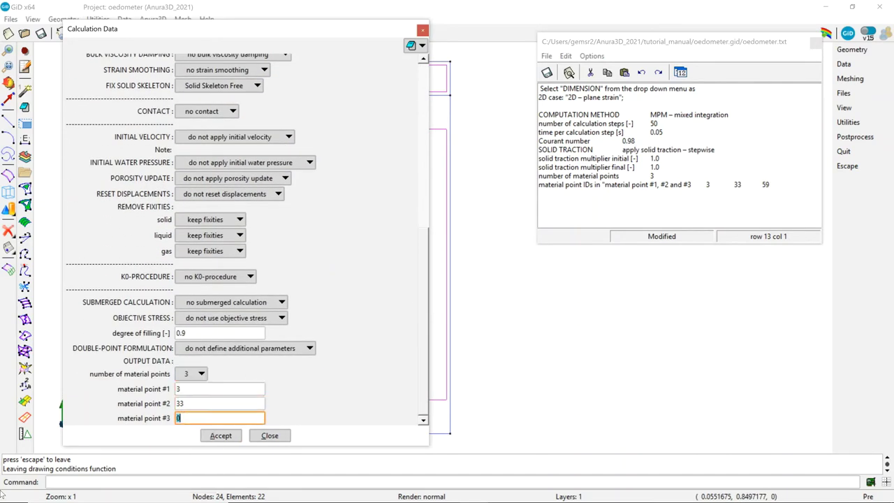
text(59)
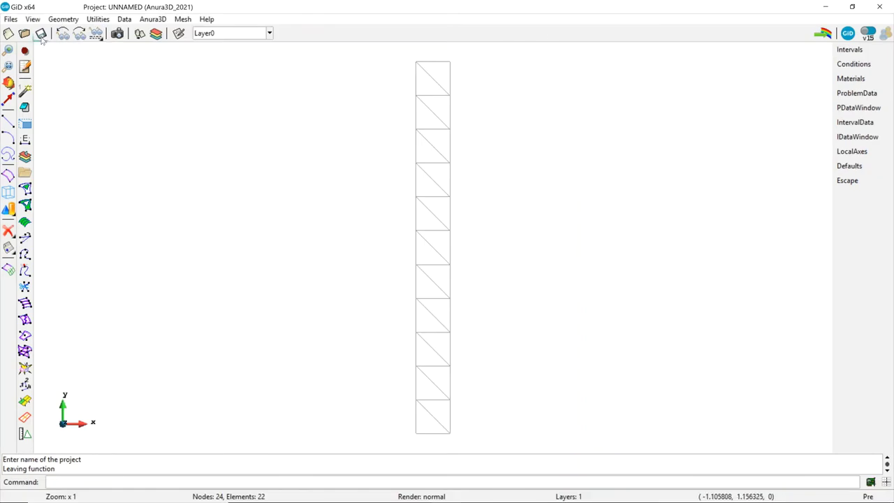
click(41, 33)
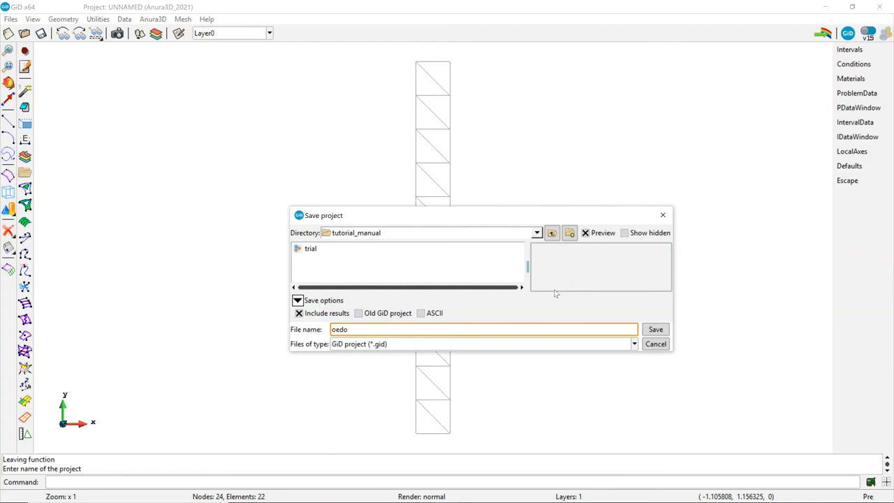
click(655, 329)
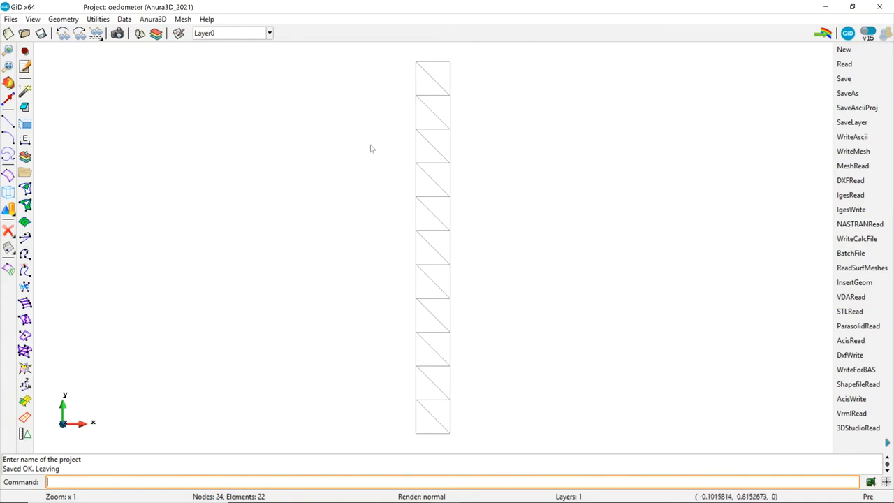
Generate the Anura3D input files and acknowledge the finished process
click(153, 20)
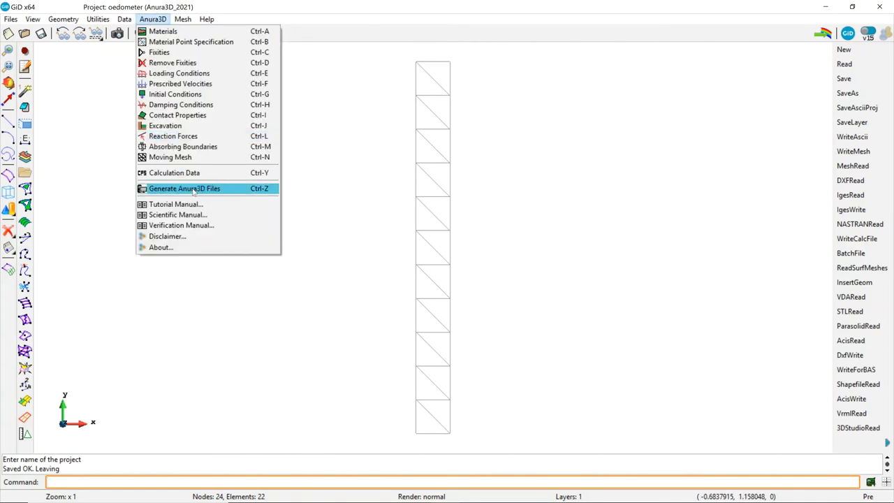
click(194, 190)
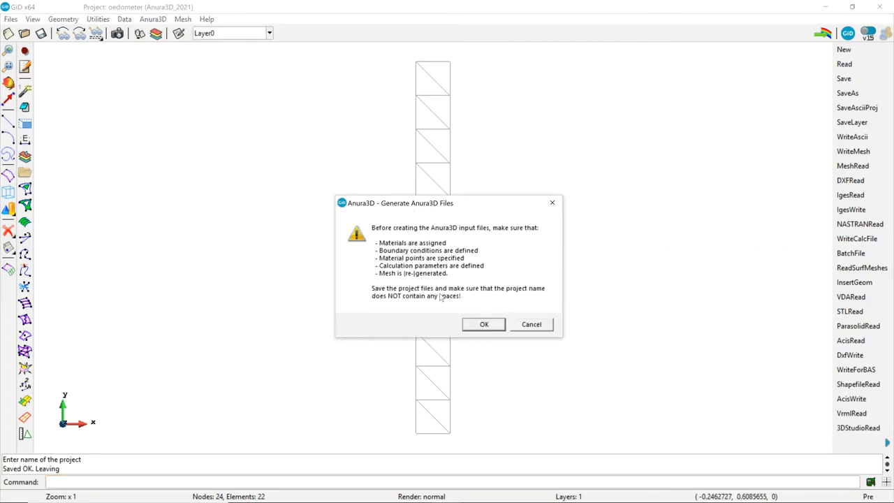
click(472, 324)
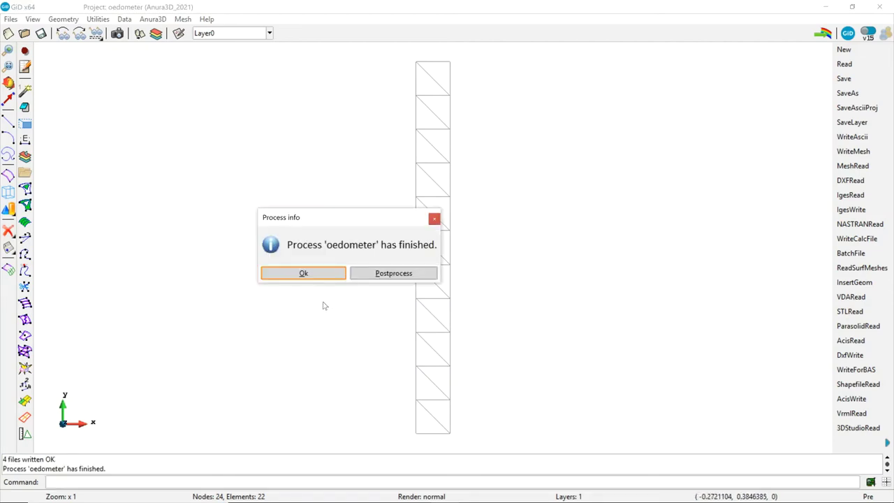
click(312, 275)
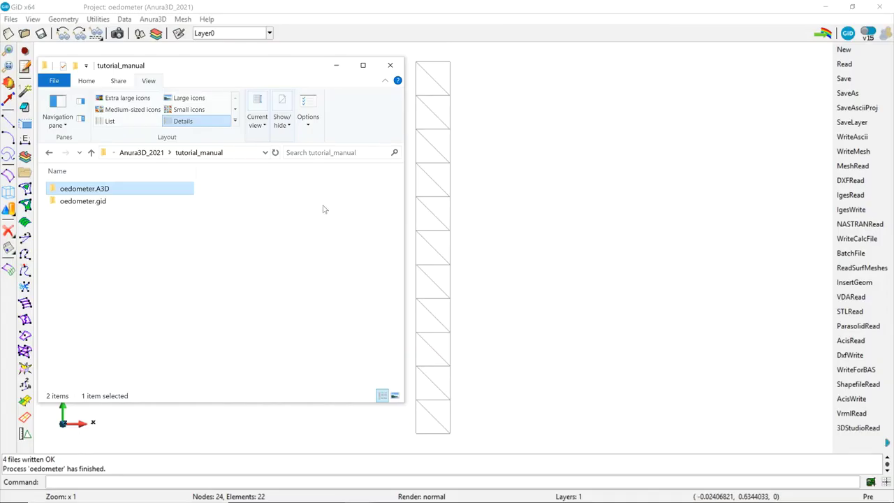
Run calculate.bat in oedometer.A3D through all 50 load steps, then close the console
double_click(137, 193)
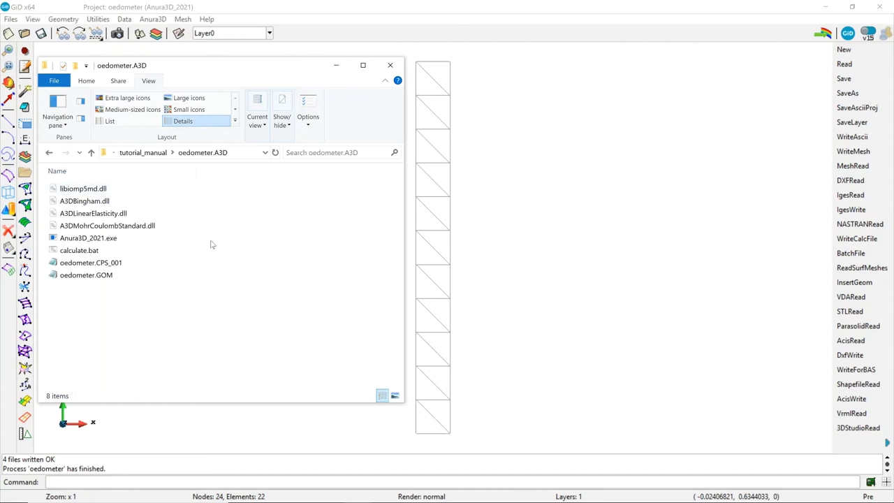
click(130, 253)
double_click(130, 253)
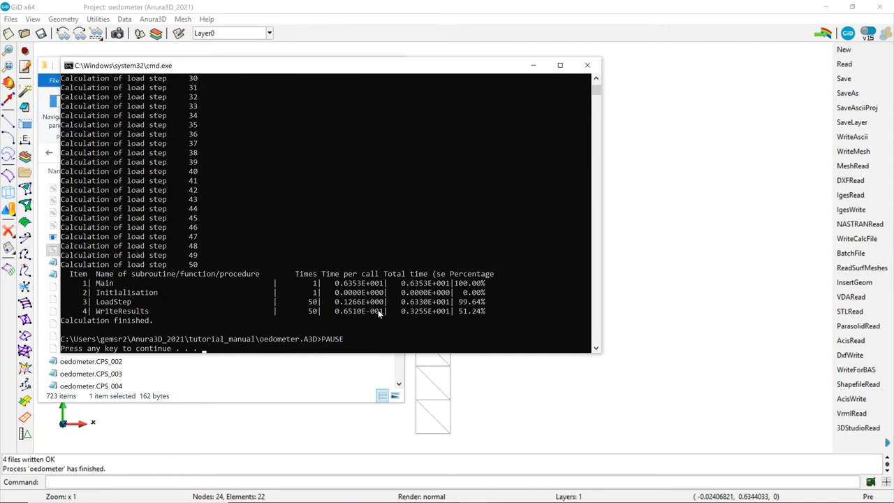
key(Return)
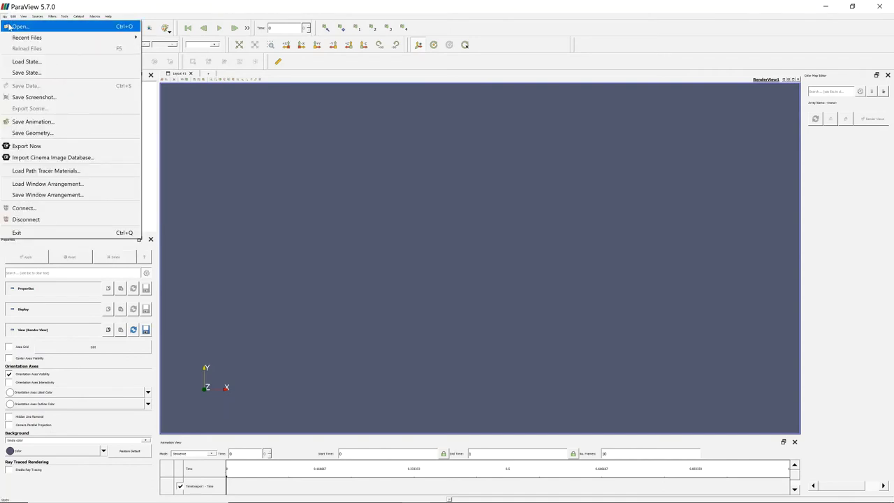
Load and apply the MeshData, MPScalar, MPTensor and MPVector series, hiding MPScalar
click(9, 27)
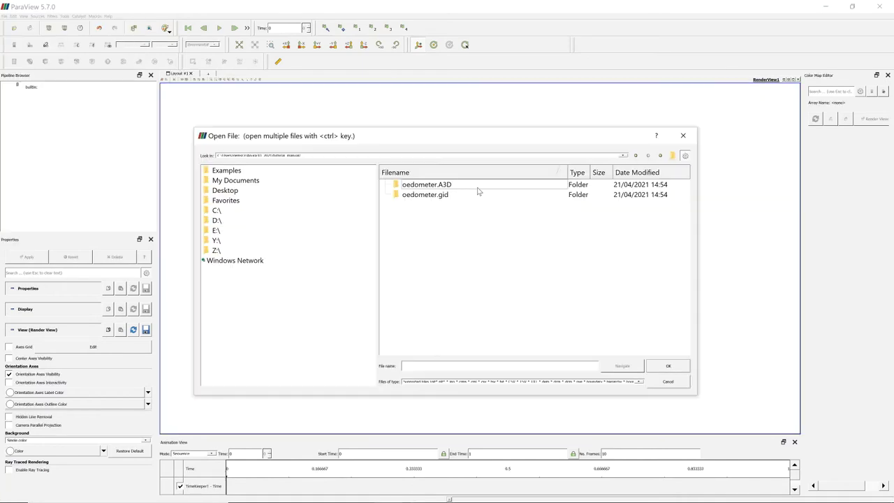
double_click(479, 186)
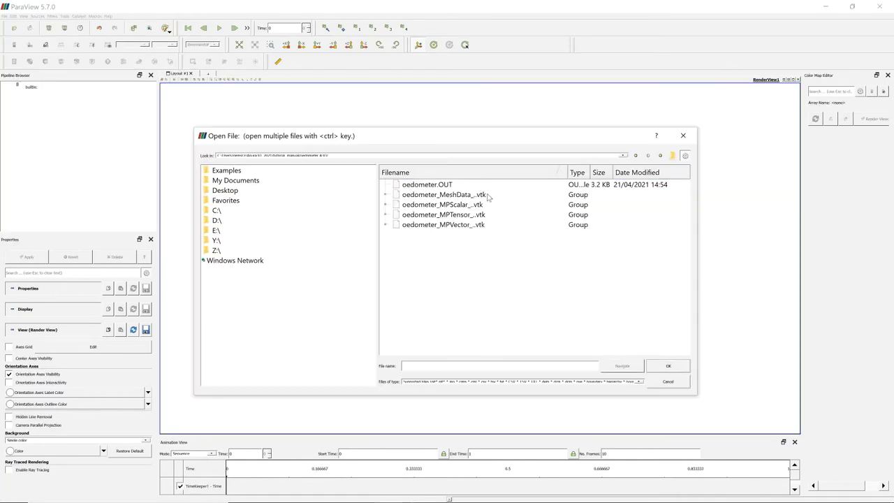
drag(489, 195, 552, 260)
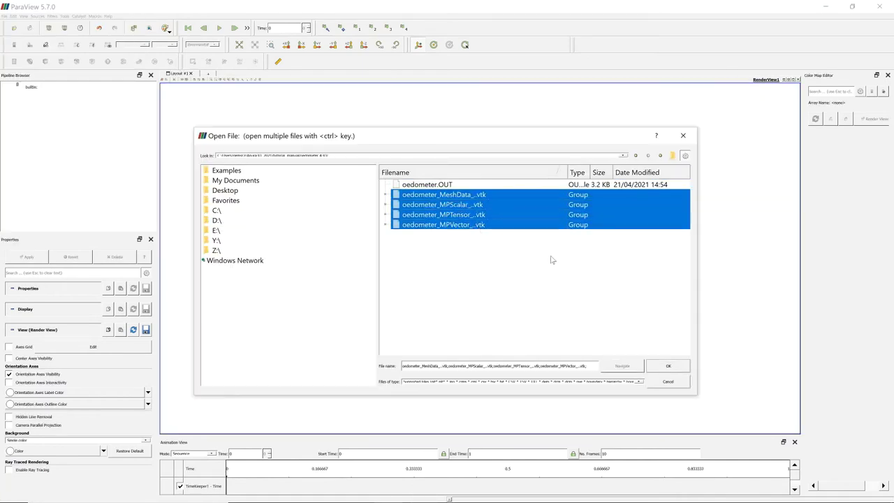
click(680, 366)
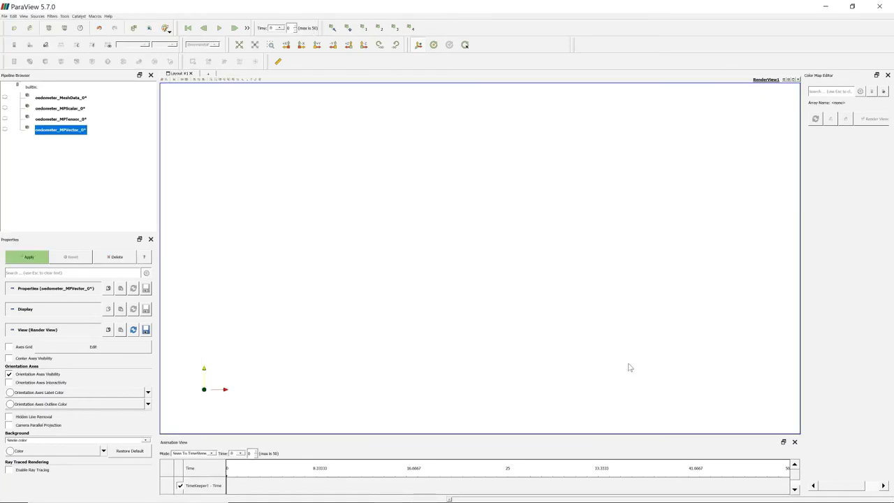
click(21, 257)
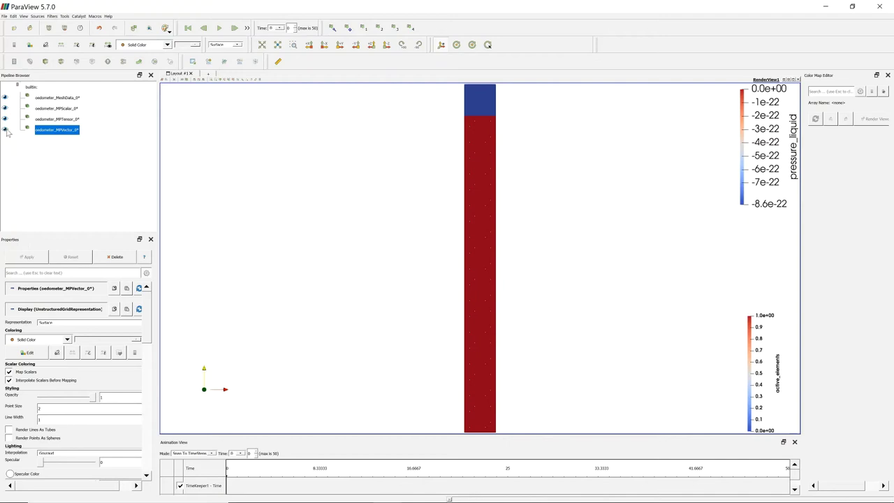
click(5, 109)
click(44, 99)
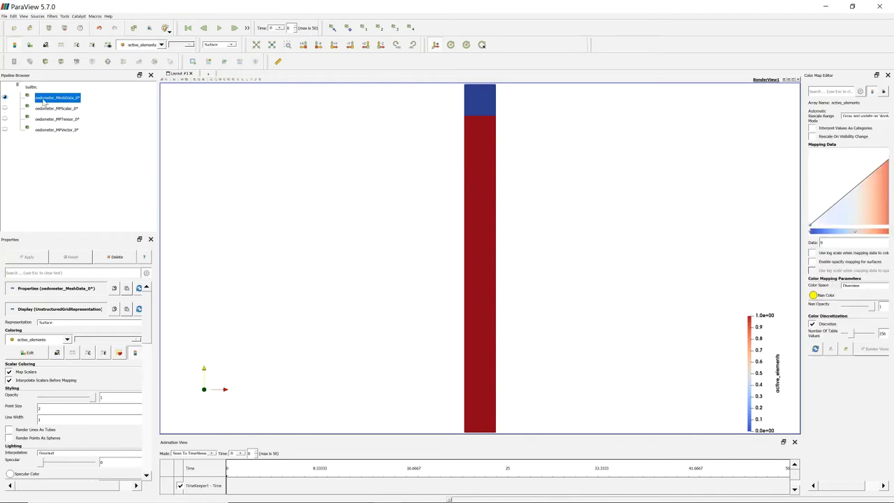
Render oedometer_MeshData_0 as a Wireframe with line width 2
click(212, 46)
click(211, 48)
click(213, 46)
click(213, 89)
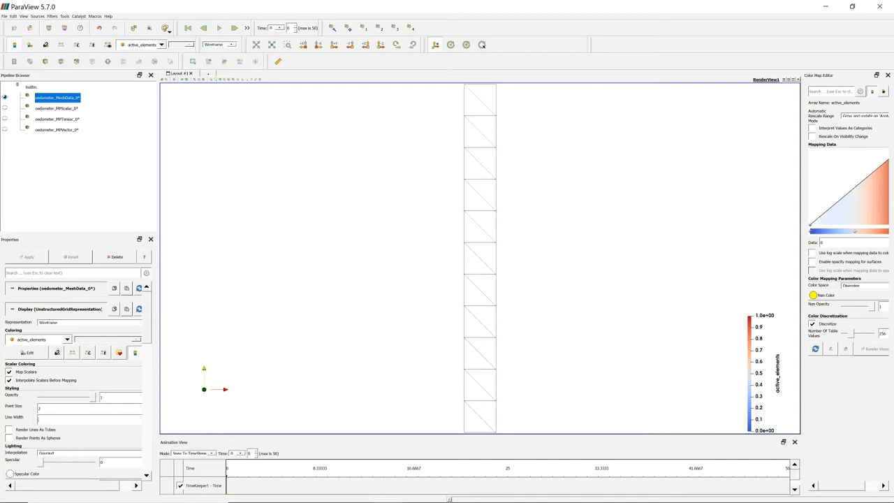
text(2)
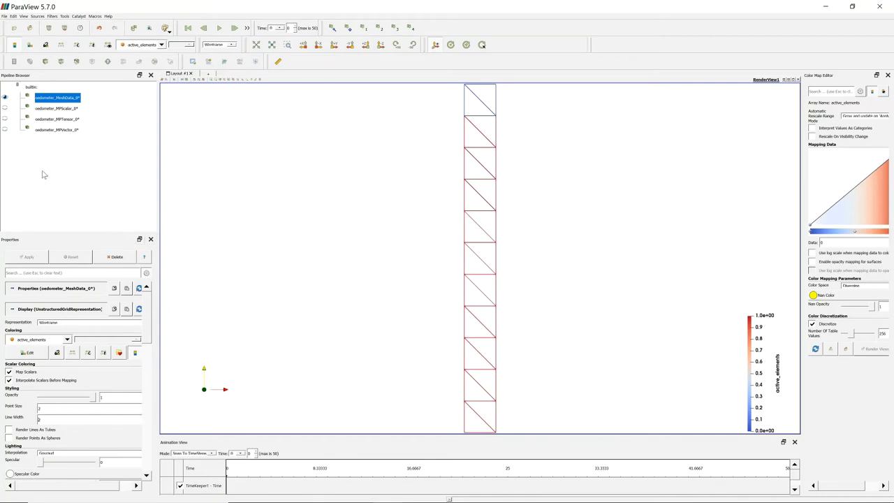
Show the MPScalar material points coloured by pressure_liquid at point size 10
click(5, 108)
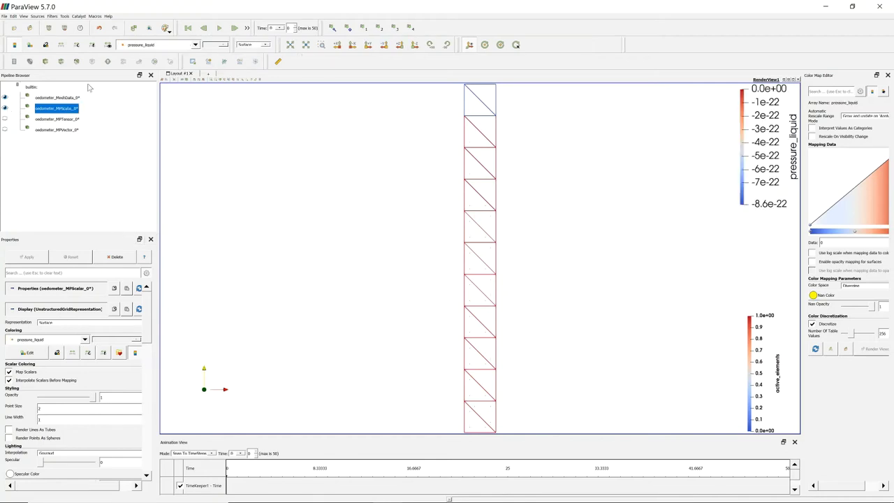
click(160, 45)
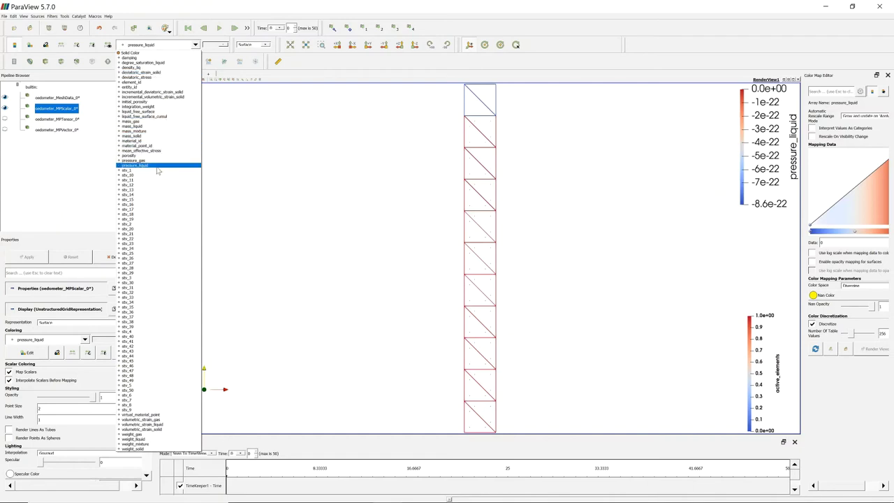
key(Escape)
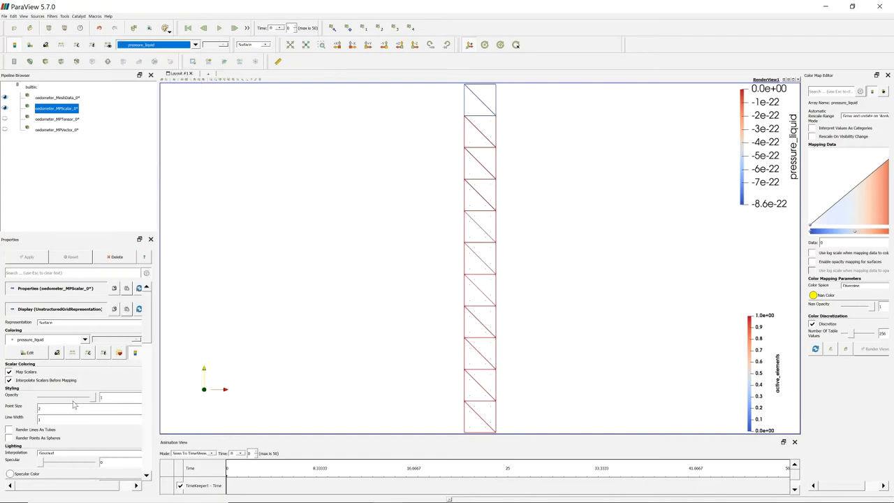
click(42, 408)
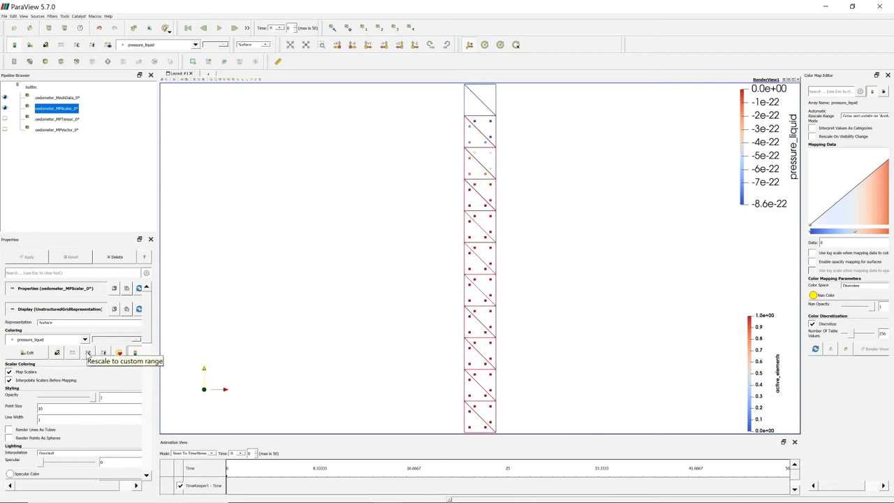
Rescale the pressure_liquid colour map to a custom range of 0 to -400
click(88, 354)
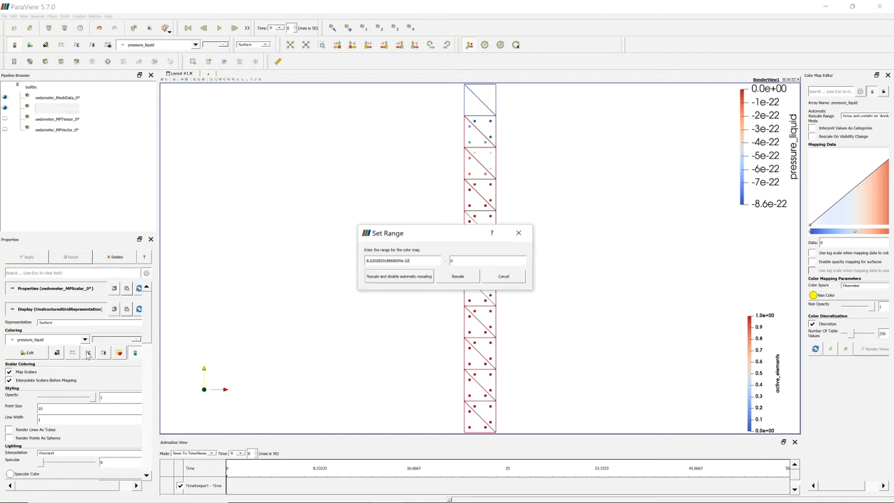
key(BackSpace)
click(458, 277)
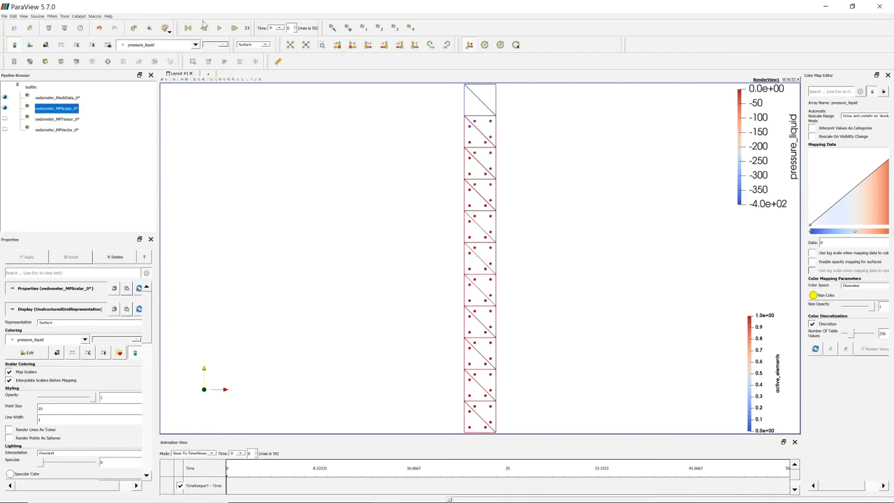
Play the animation, then step from the first frame forward to time 11
click(219, 31)
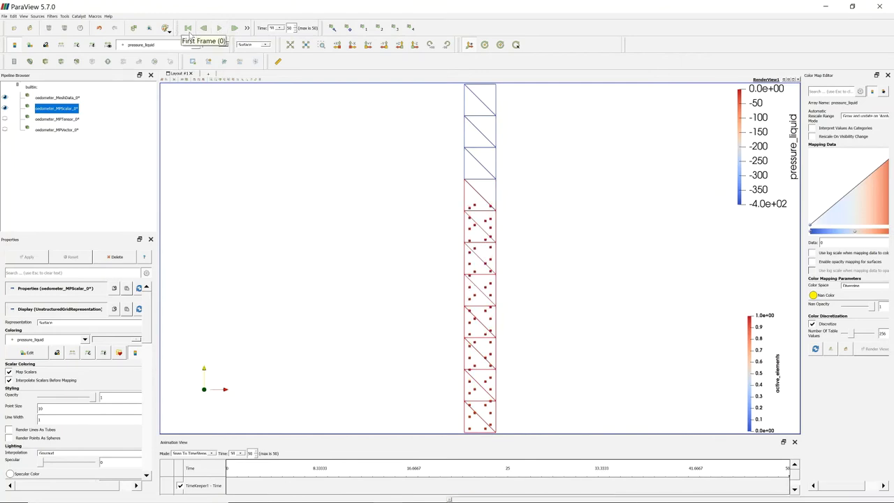
click(189, 33)
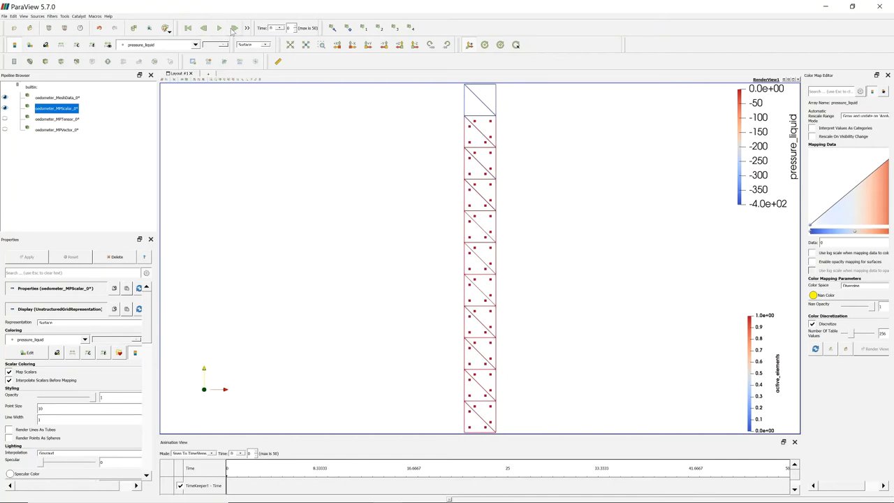
click(236, 28)
click(236, 28)
click(237, 29)
click(236, 28)
click(236, 28)
click(236, 29)
click(236, 28)
click(236, 28)
click(236, 29)
click(237, 28)
click(236, 29)
click(273, 30)
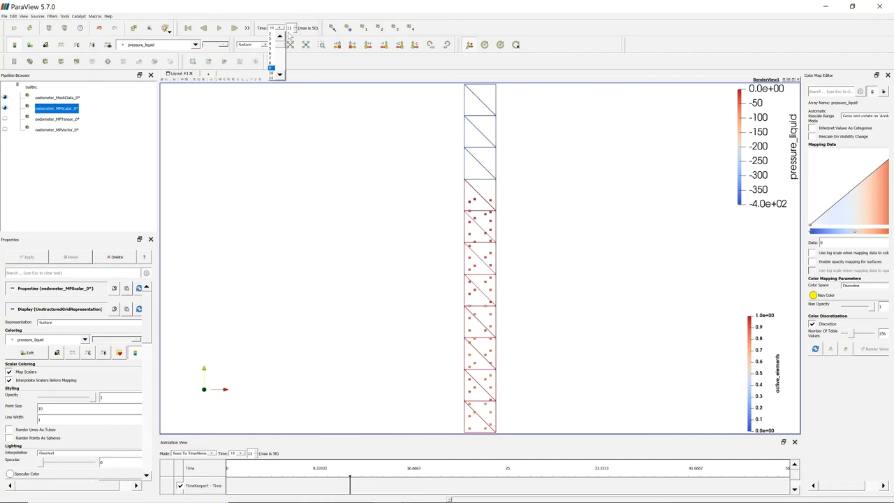
Hide the MPScalar points and show oedometer_MPVector_0 coloured by displacement_solid magnitude
click(193, 169)
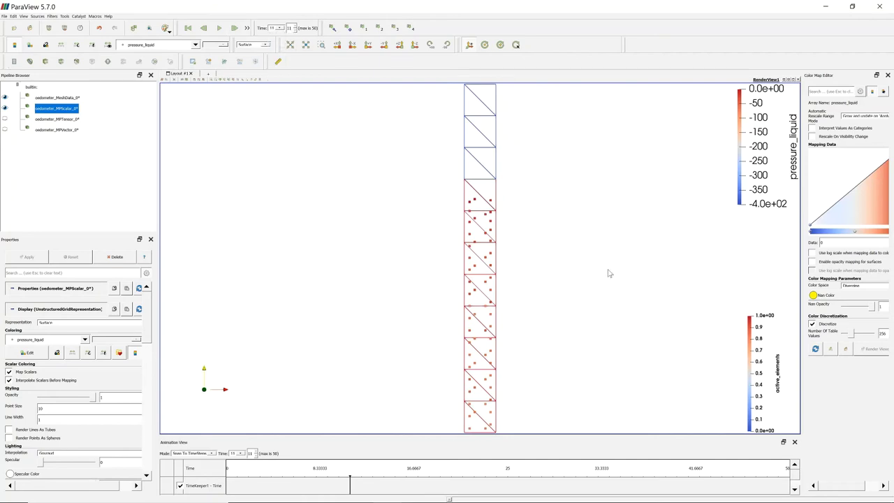
click(4, 108)
click(5, 131)
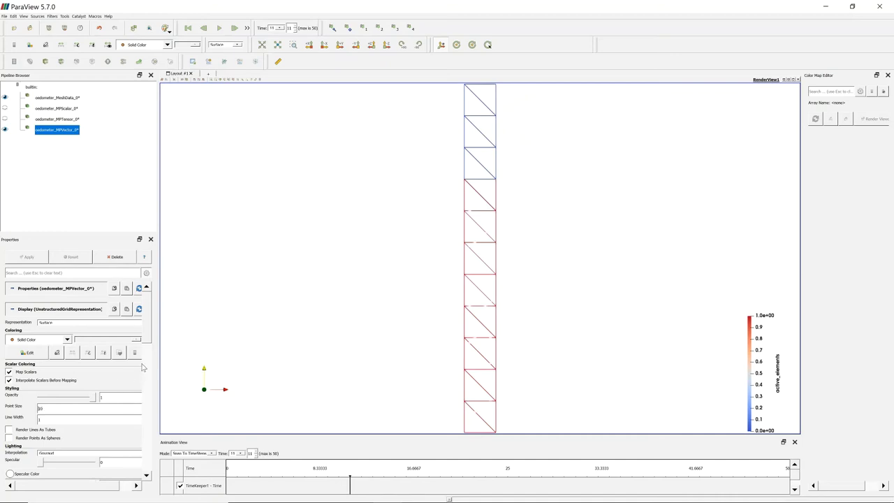
click(151, 48)
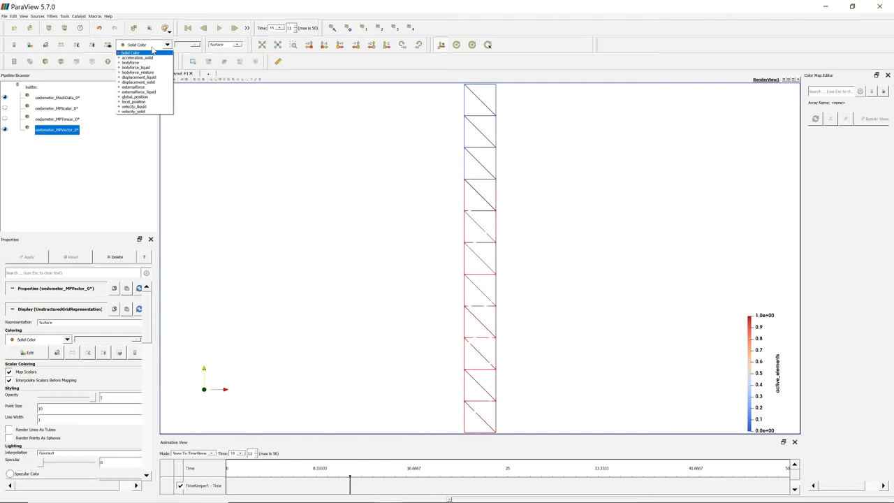
click(149, 82)
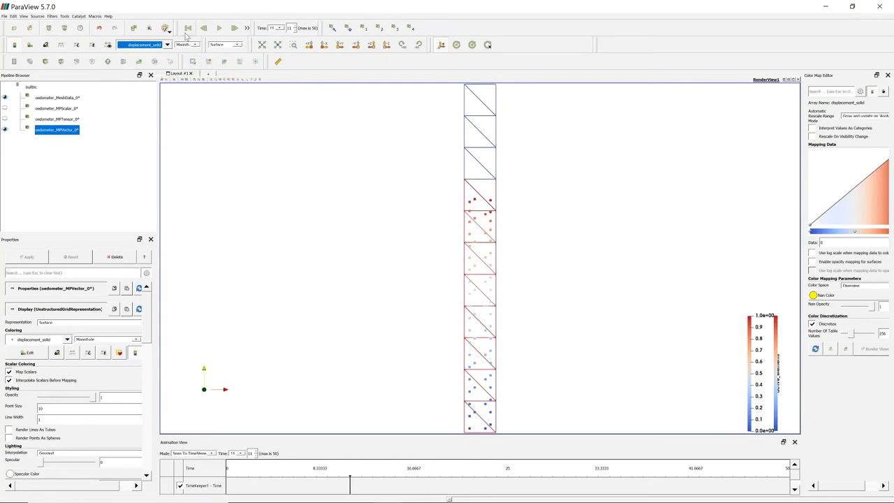
Return to time step 0 and reposition the colour legends
click(186, 32)
drag(766, 369, 742, 346)
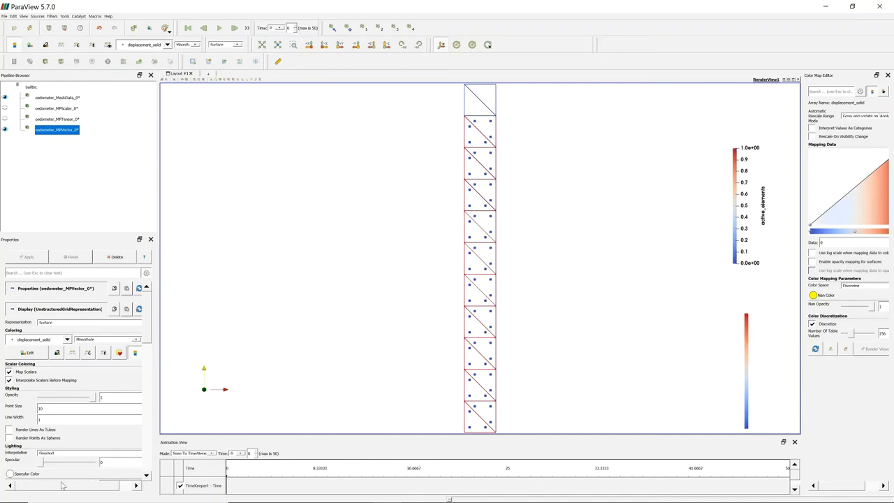
drag(64, 488, 93, 485)
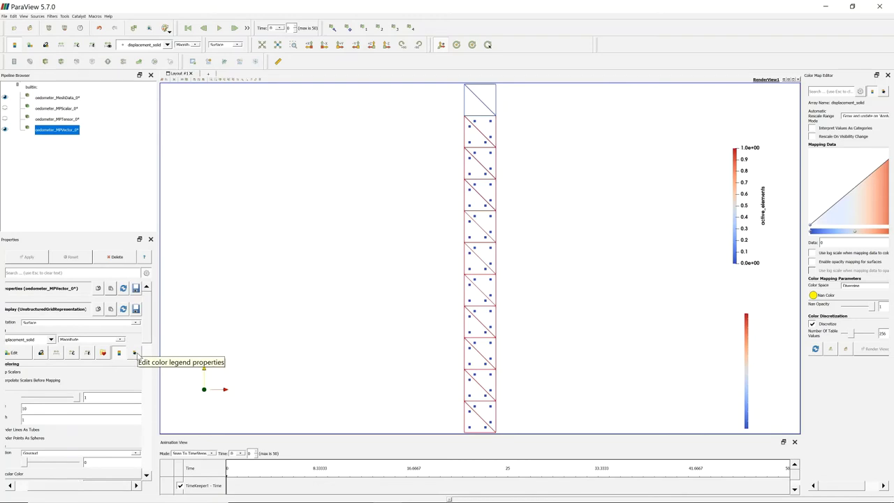
Make the displacement_solid legend's title and label text black at size 40, then shift it left
click(135, 353)
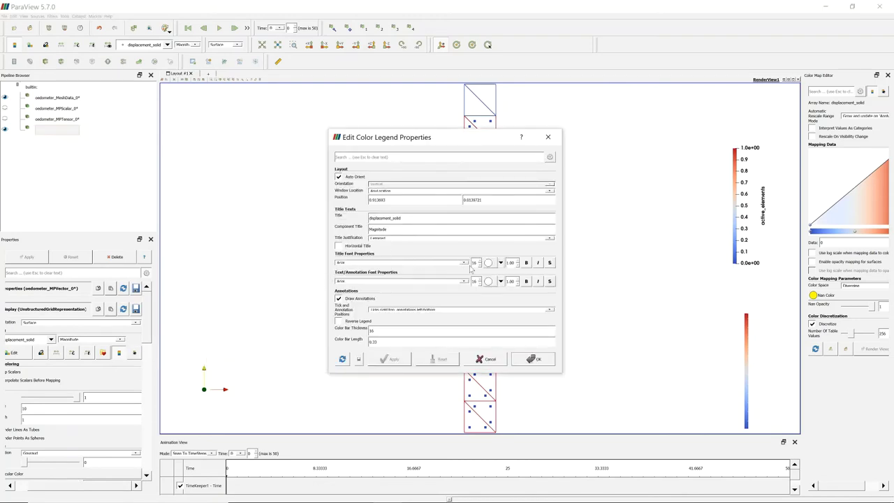
click(487, 263)
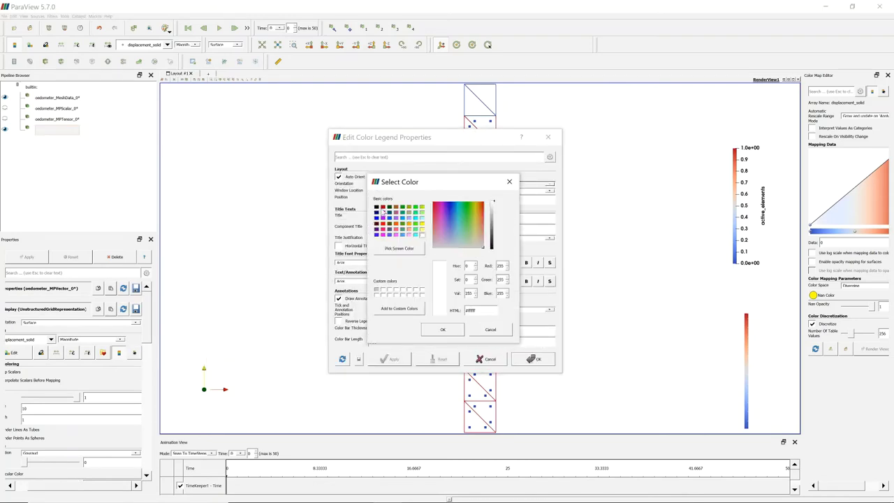
click(376, 208)
click(454, 329)
click(499, 282)
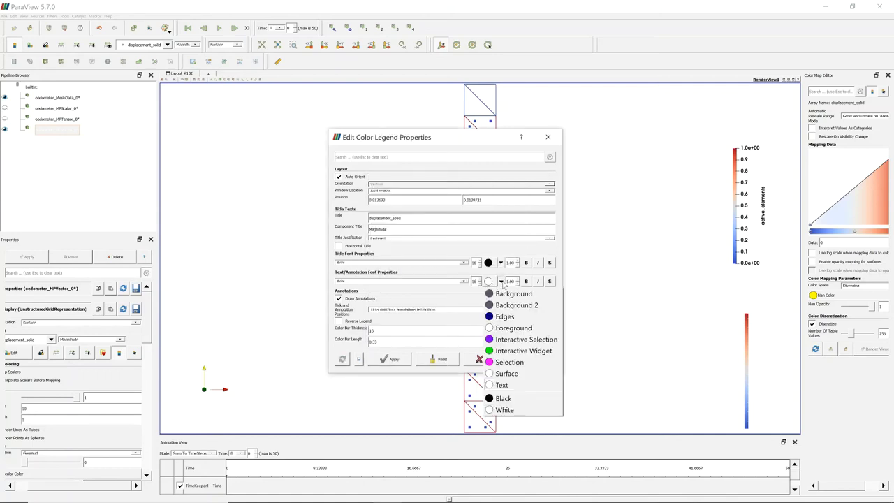
click(514, 398)
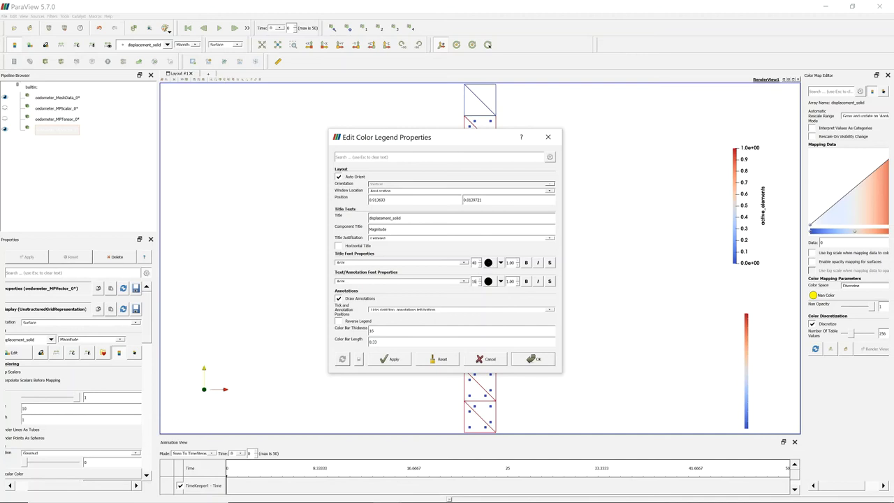
click(378, 360)
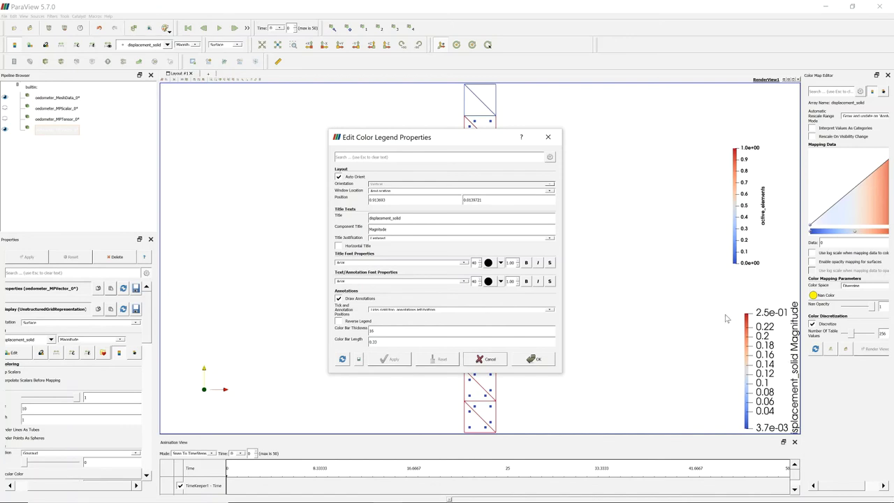
click(529, 359)
drag(783, 349, 758, 334)
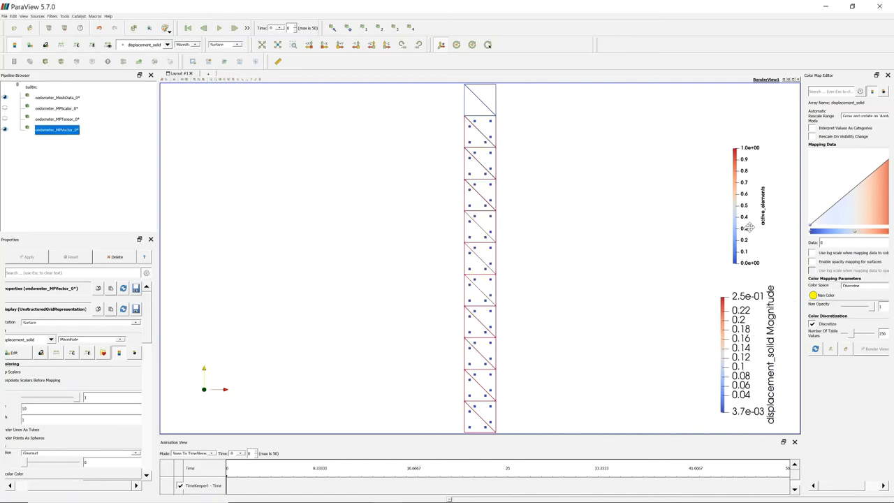
Move the active_elements legend, then hide it for oedometer_MeshData_0
drag(750, 227, 727, 197)
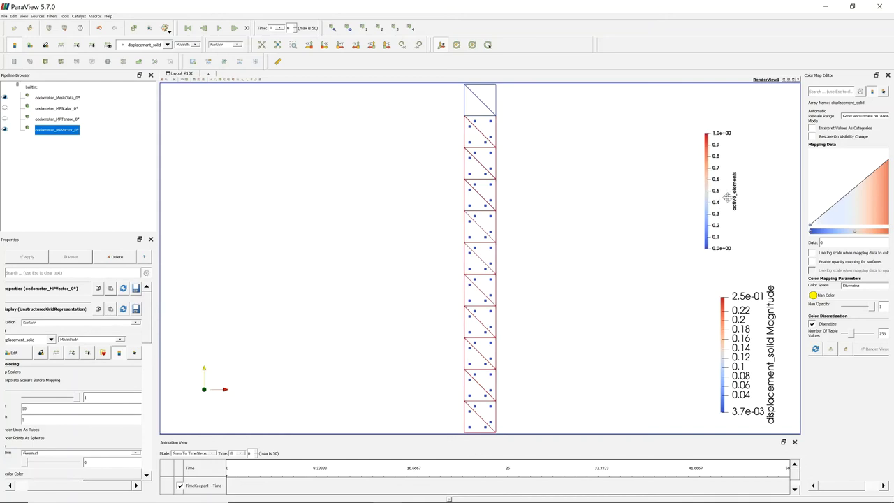
click(54, 98)
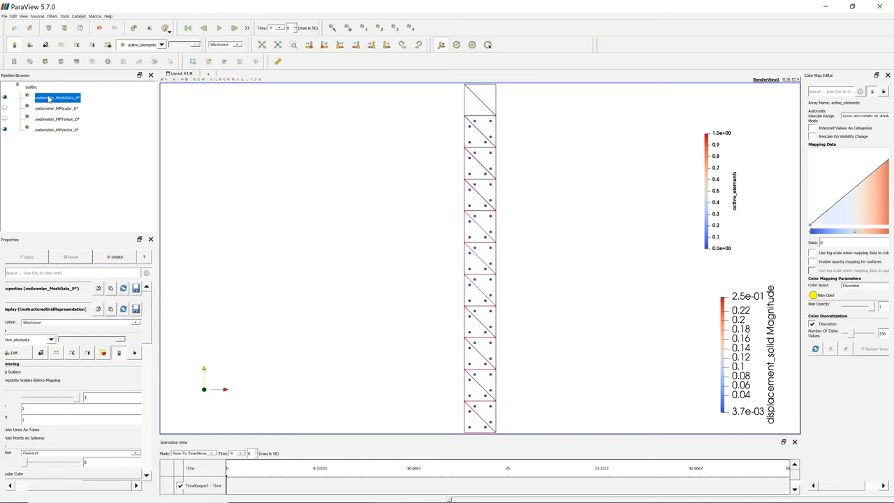
click(13, 45)
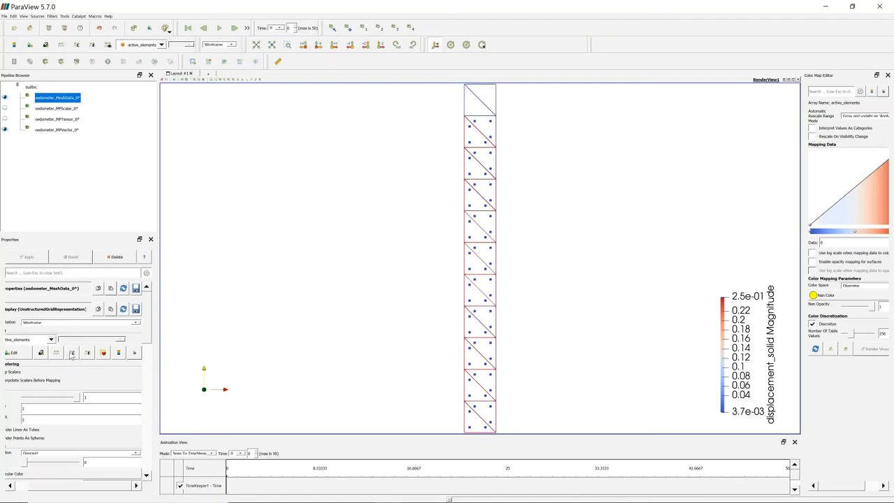
Set the MPVector displacement_solid colour range to 0–0.25 and play to the last step
click(64, 130)
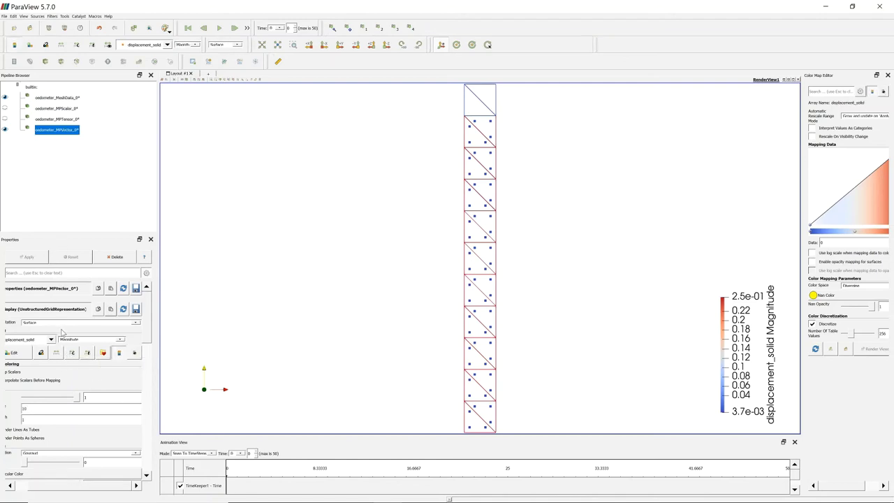
click(57, 352)
click(72, 353)
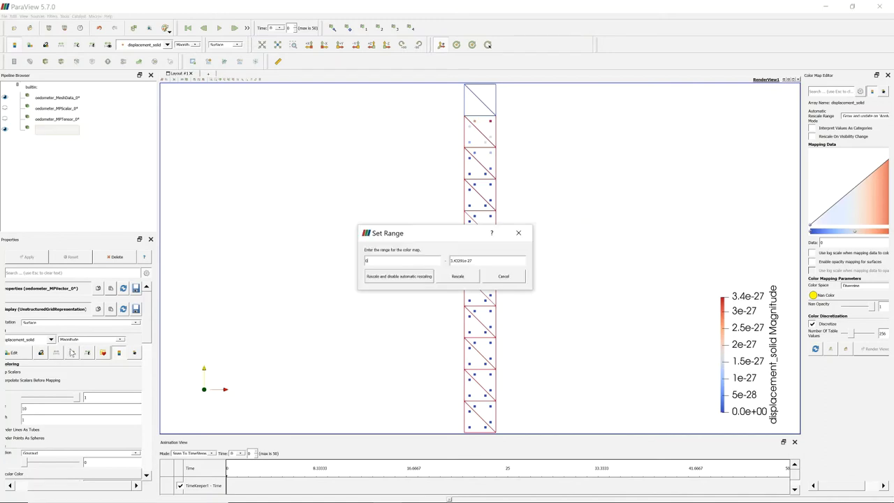
key(Tab)
text(1)
click(459, 276)
click(218, 28)
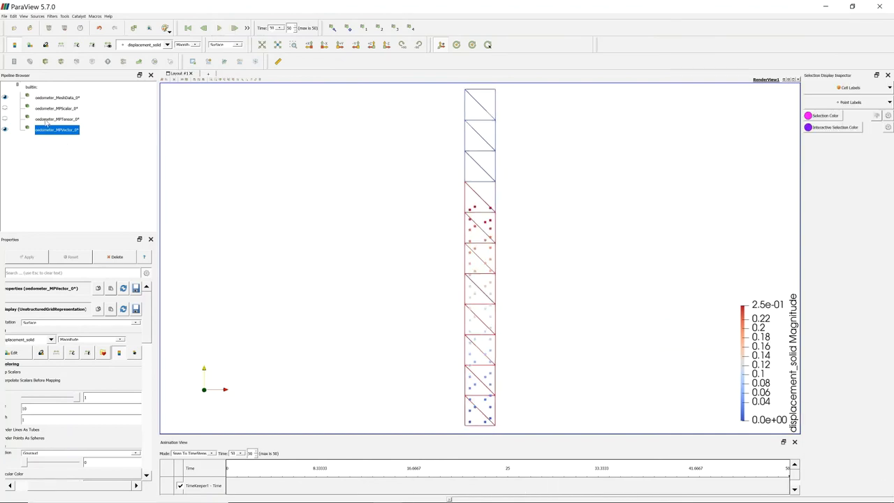
Show oedometer_MPScalar_0 coloured by material_point_id at time 0 and enable point picking
click(5, 129)
click(3, 106)
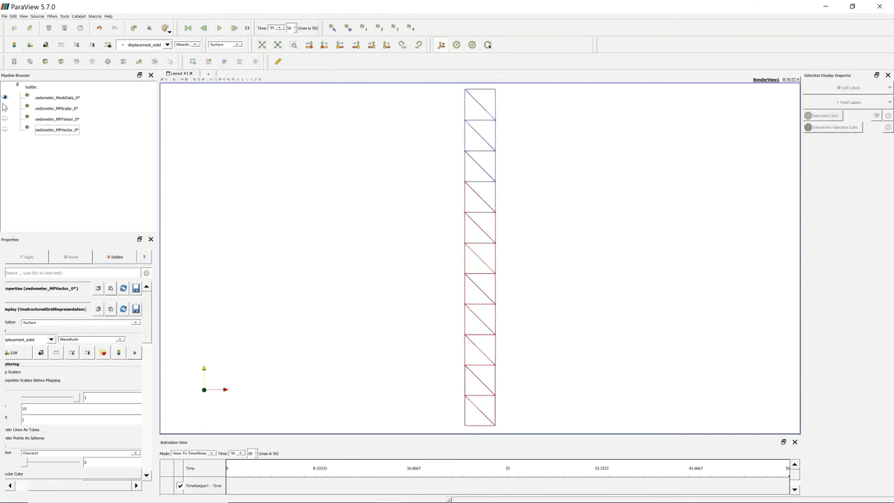
click(5, 108)
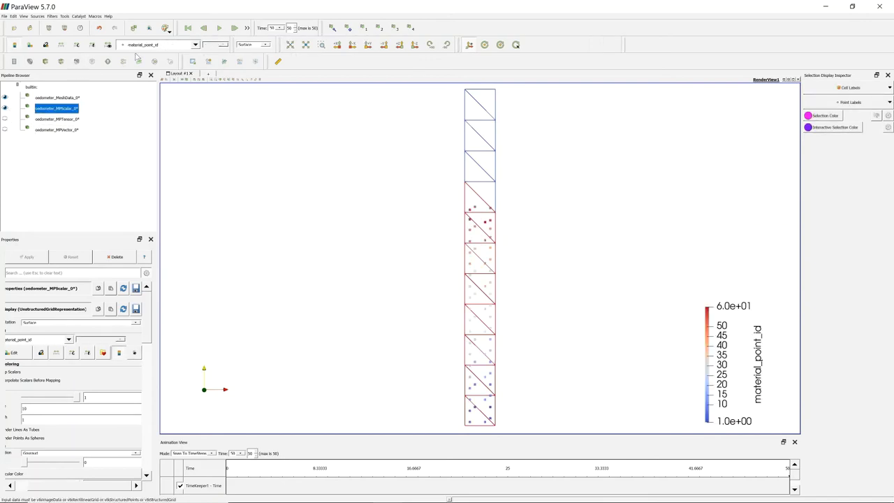
click(159, 44)
click(155, 146)
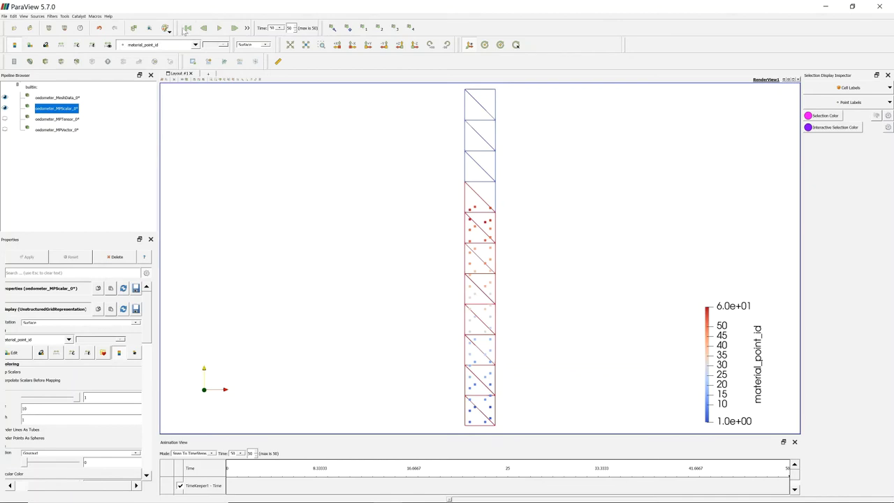
click(187, 28)
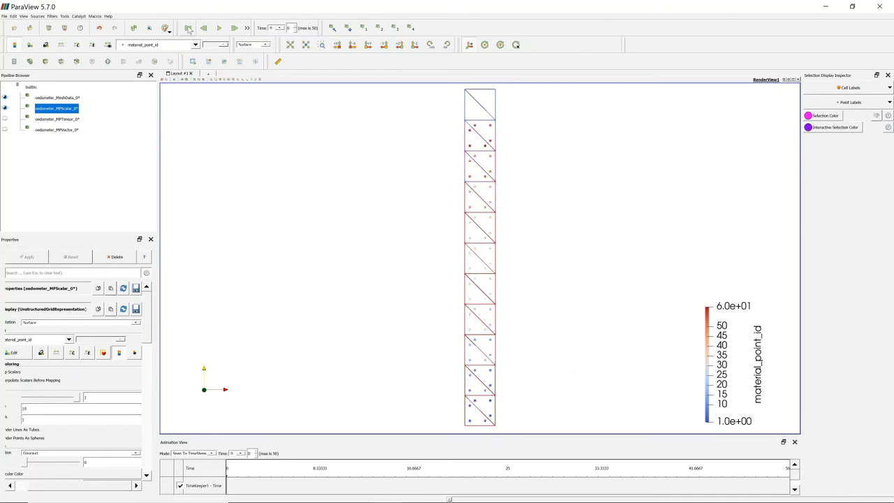
click(217, 81)
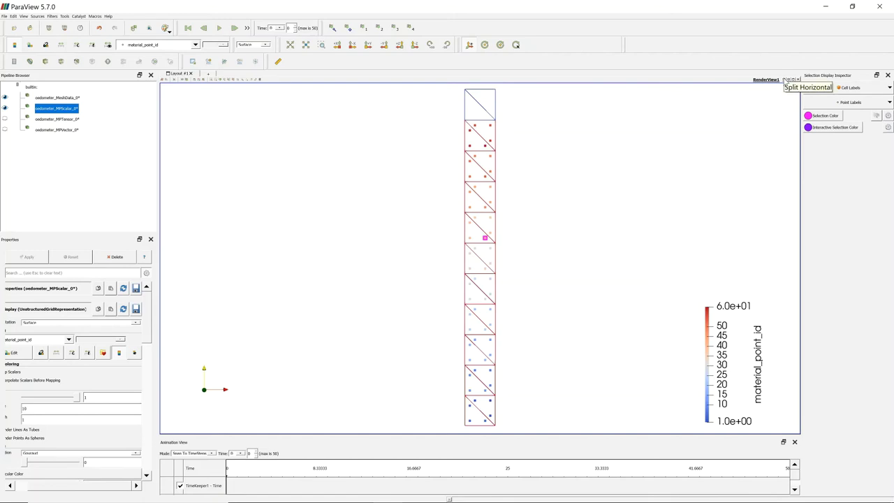
Split the view horizontally into a SpreadSheet View and select point 41 in the table
click(785, 79)
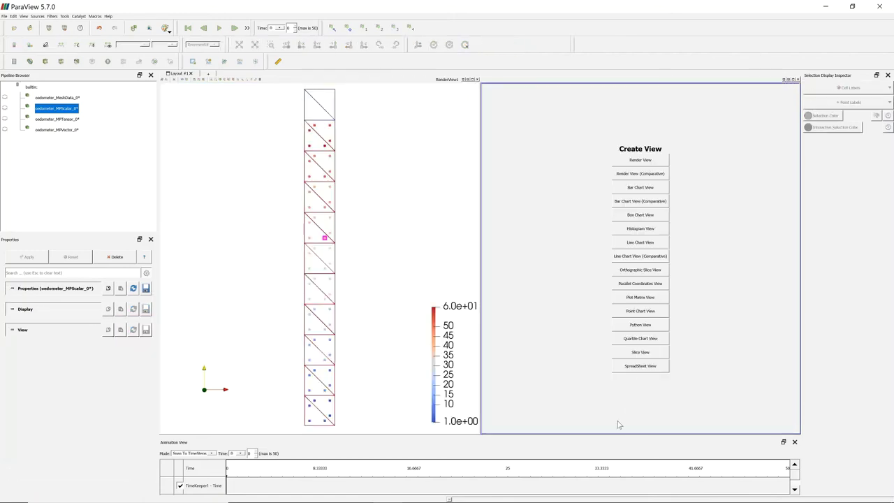
click(630, 368)
scroll(578, 319, down, 8)
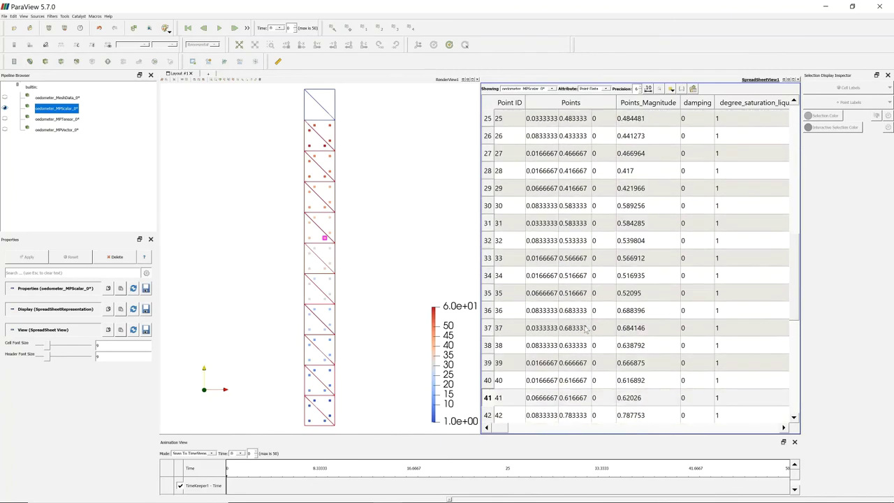
scroll(587, 330, down, 2)
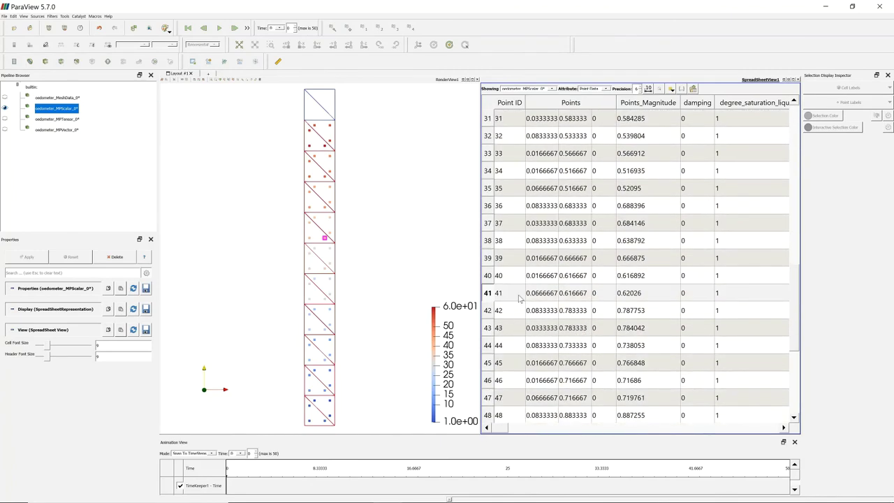
click(519, 298)
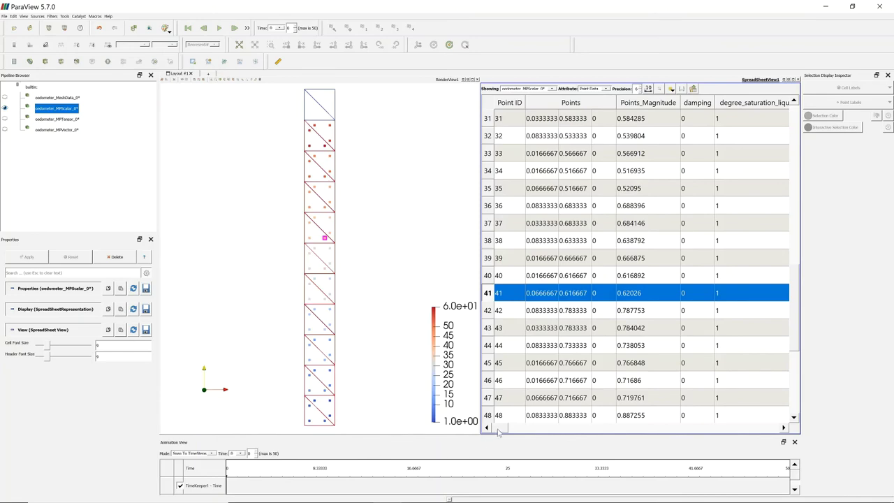
mouse_move(498, 431)
mouse_down()
mouse_move(534, 428)
mouse_move(489, 427)
mouse_up()
Advance the animation six time steps
click(235, 28)
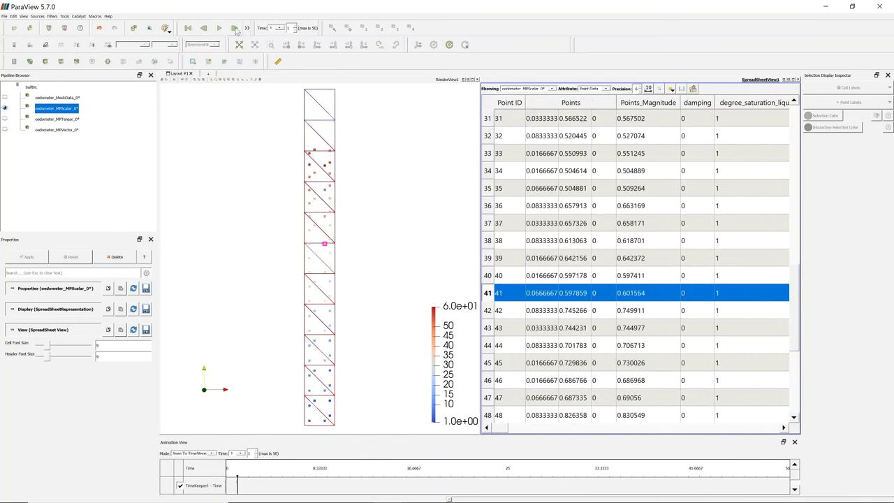
click(235, 28)
click(235, 28)
click(235, 28)
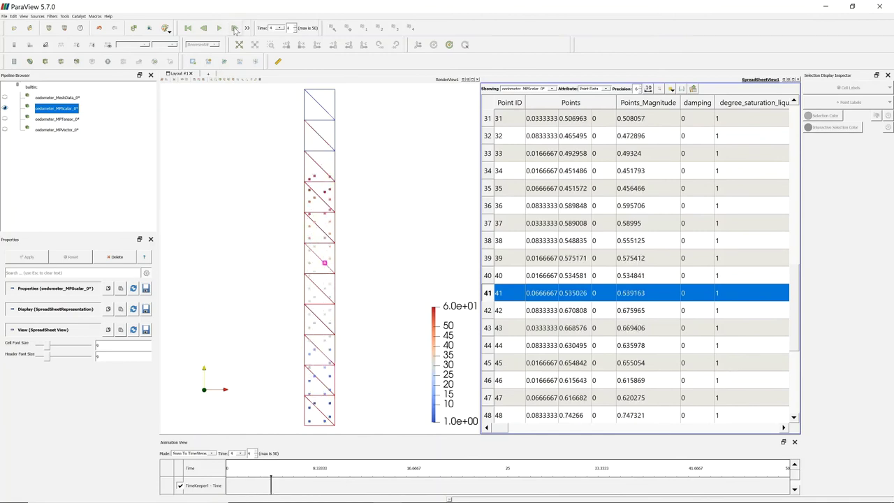
click(234, 28)
click(235, 27)
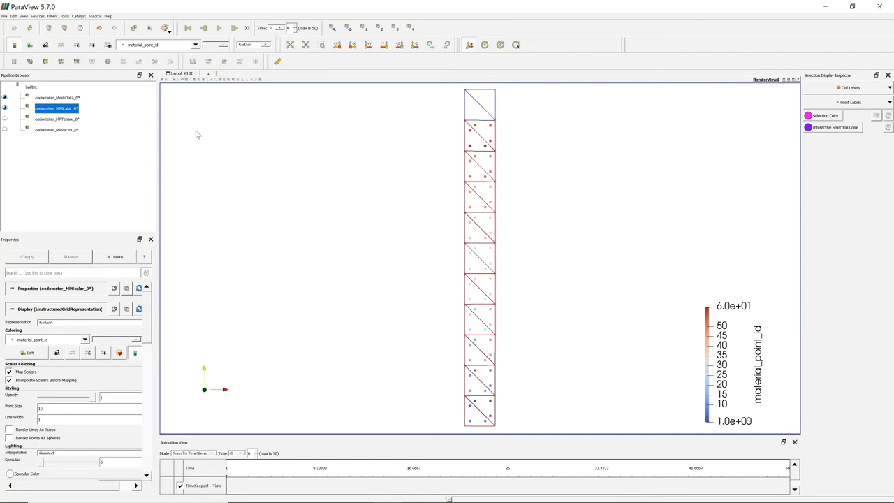
Colour the MPScalar points by pressure_liquid and select the column's bottom-left material point
click(162, 47)
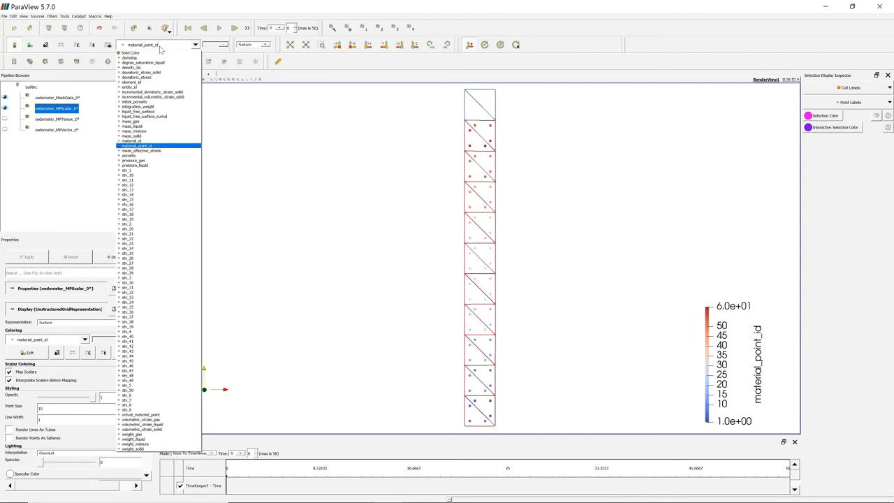
click(137, 165)
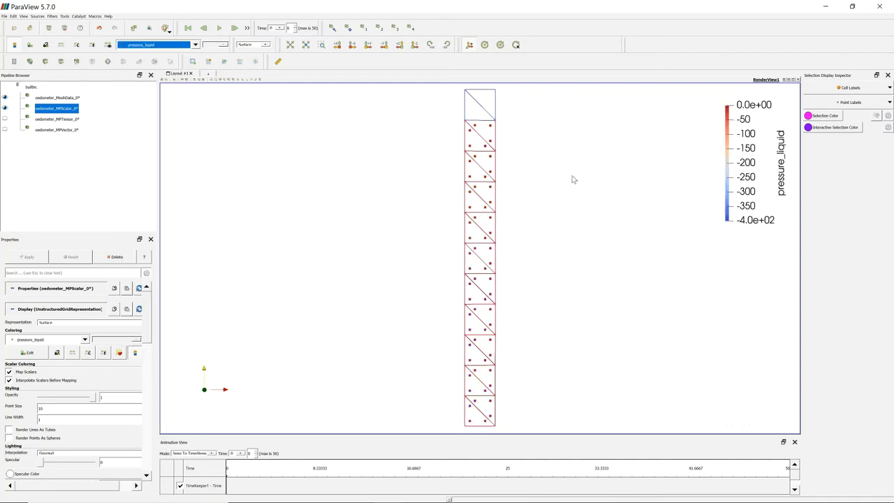
click(216, 87)
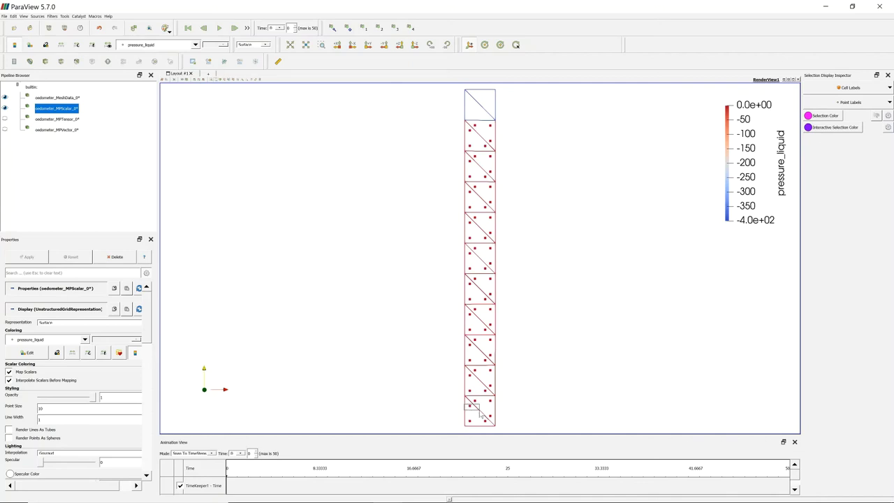
drag(463, 423, 471, 417)
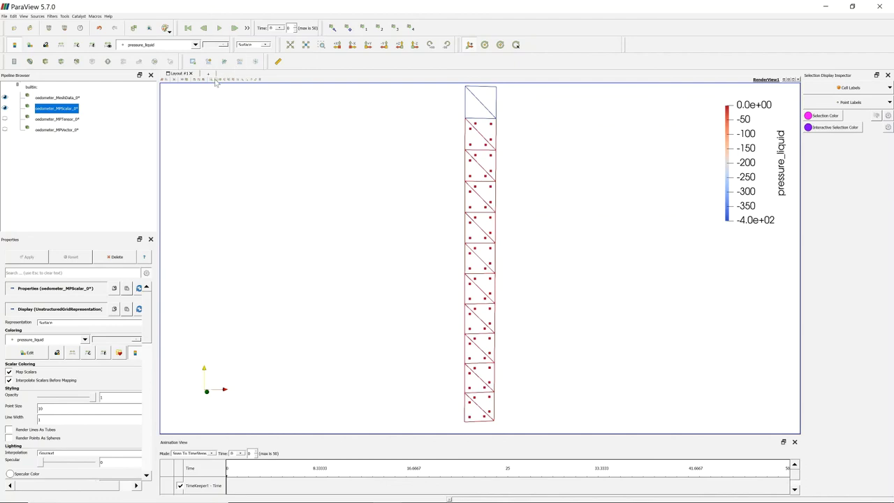
click(469, 418)
Apply Data Analysis > Plot Selection Over Time to the selected material point
click(53, 16)
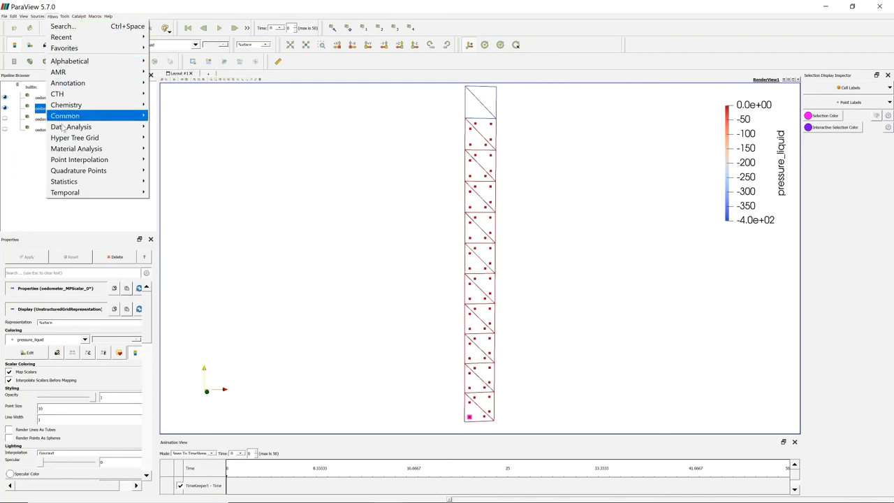
mouse_move(77, 126)
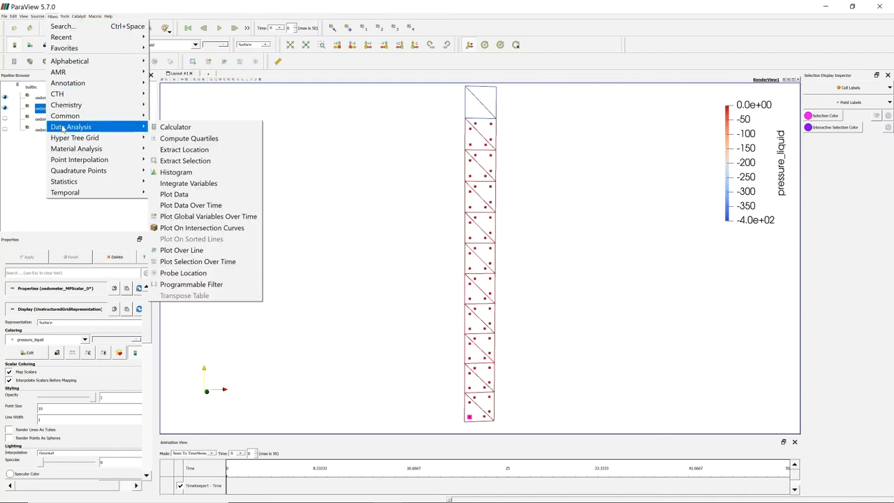
click(209, 265)
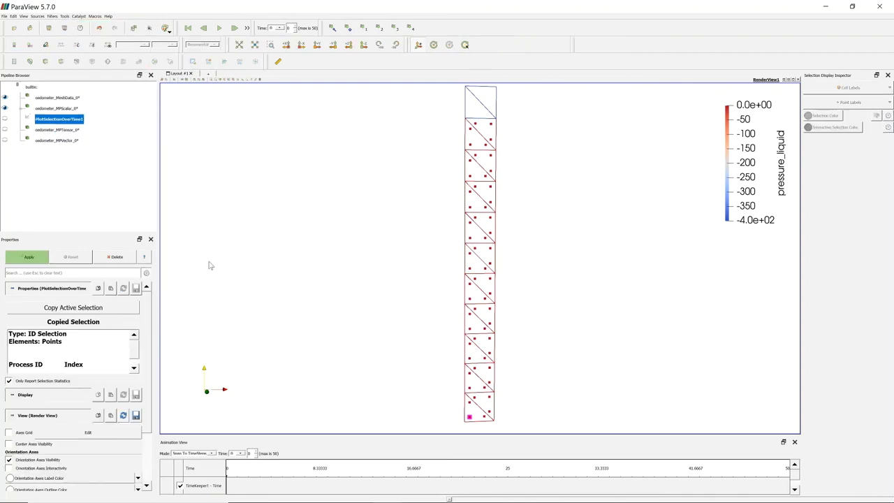
click(28, 257)
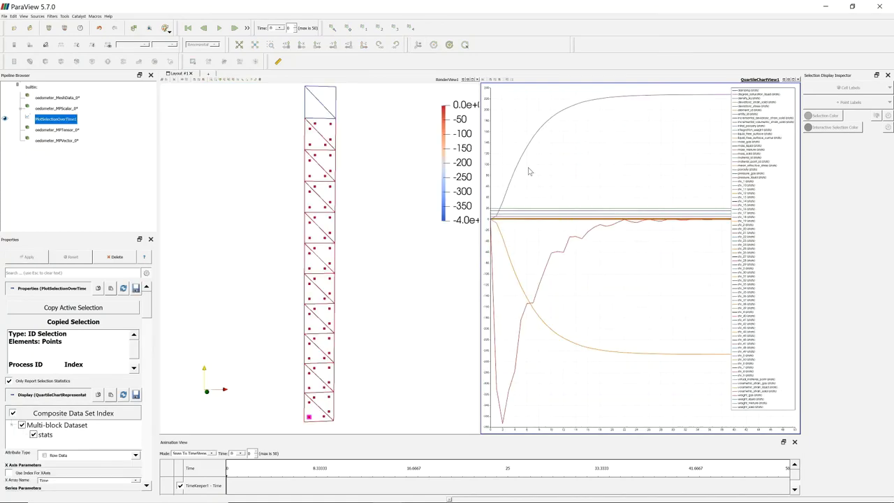
scroll(59, 368, down, 5)
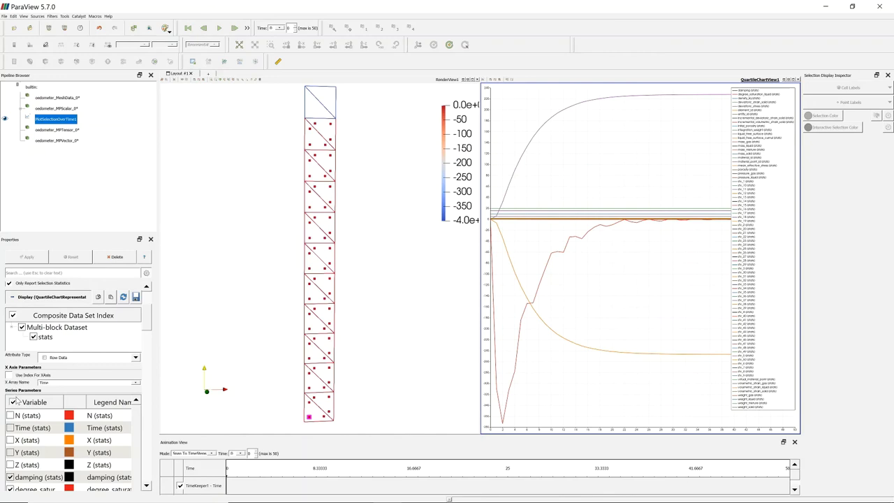
Chart only the pressure_liquid series, then play the animation and pause at time 30
click(13, 402)
scroll(75, 417, down, 3)
scroll(76, 417, down, 3)
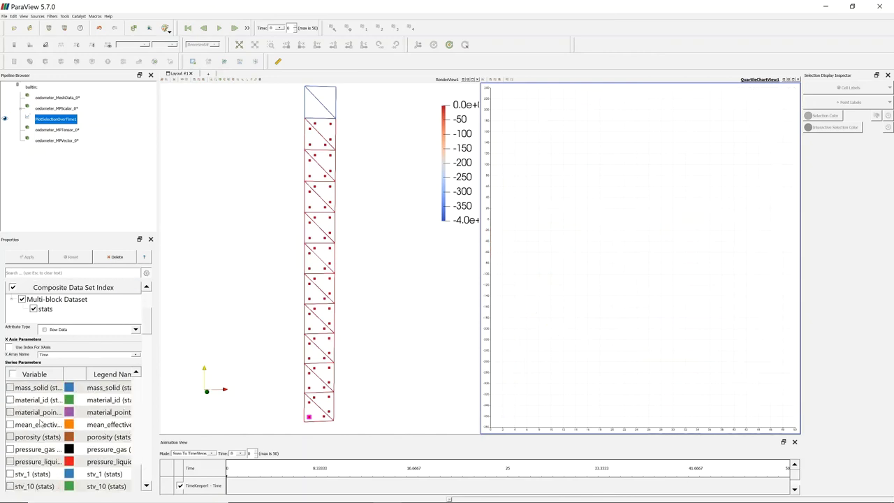
click(10, 462)
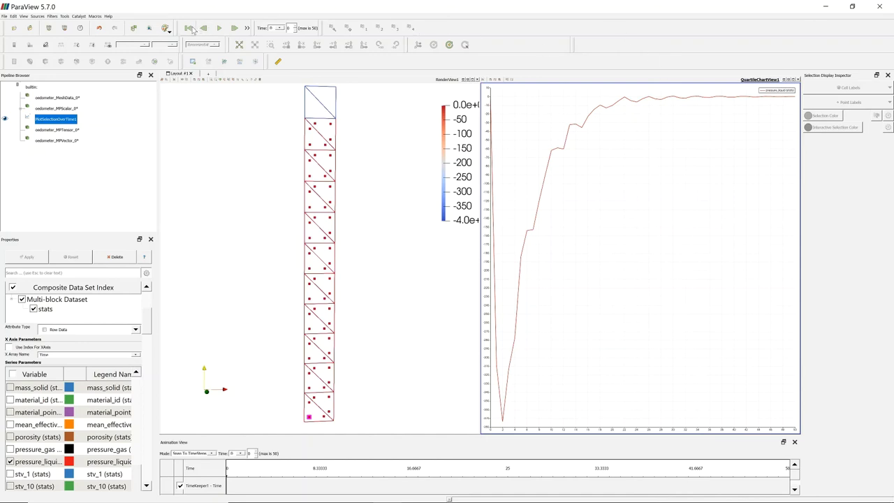
click(218, 29)
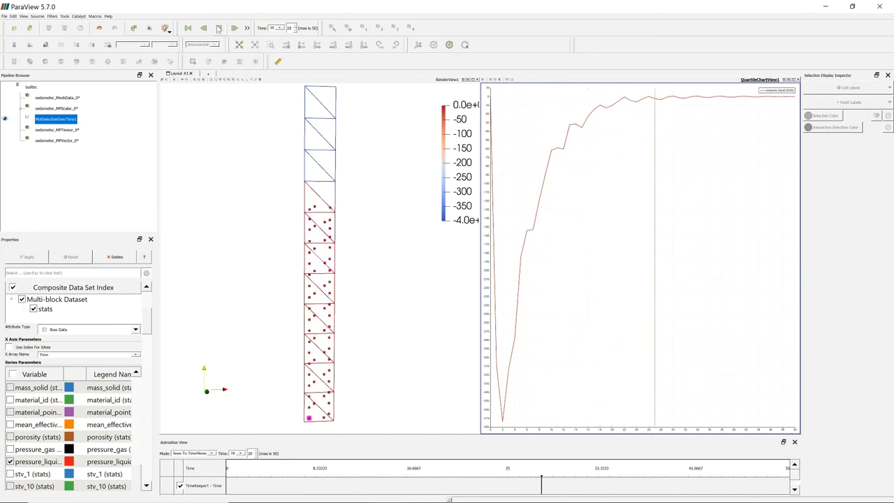
click(218, 29)
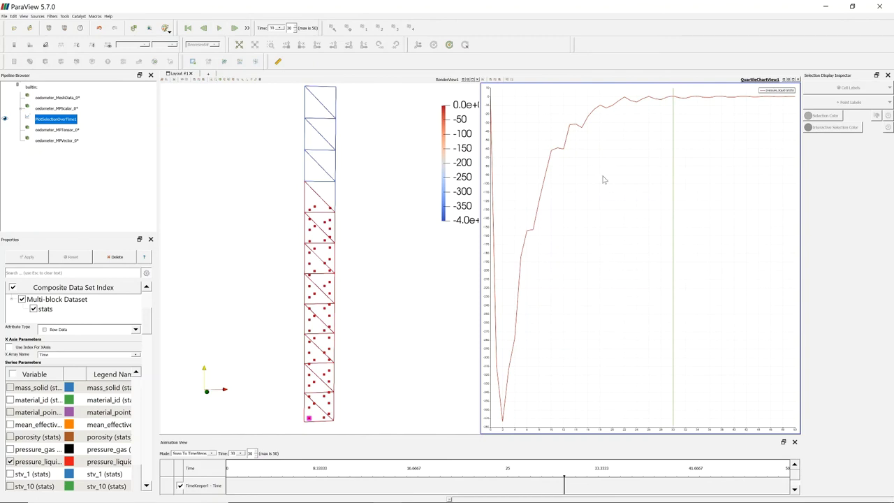
Add the volumetric strain series to the chart and plot it on Bottom-Right axes
scroll(8, 283, down, 3)
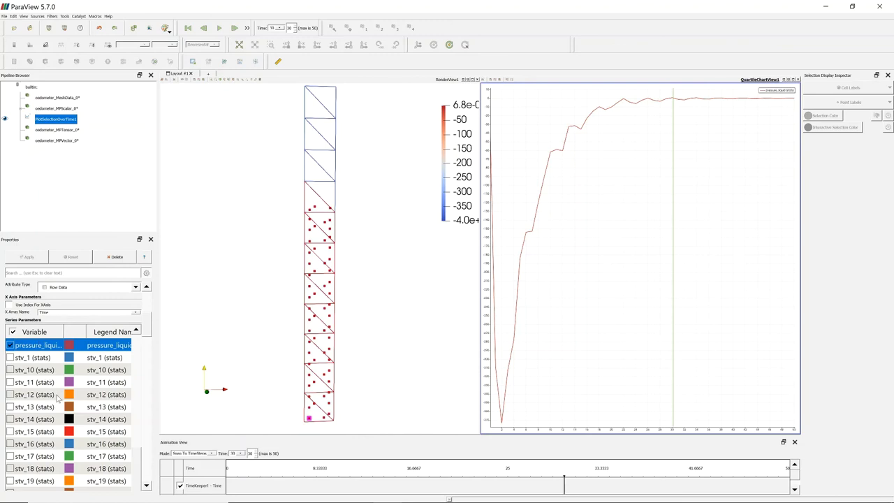
scroll(58, 397, down, 10)
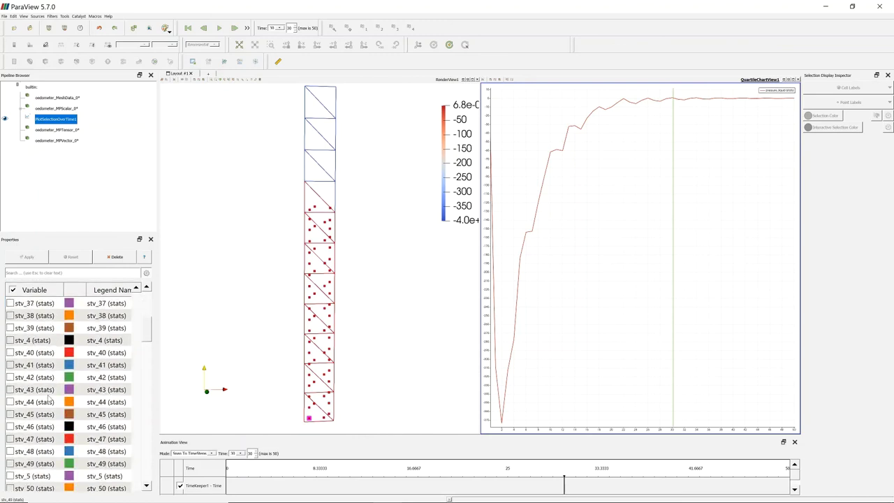
scroll(49, 398, down, 3)
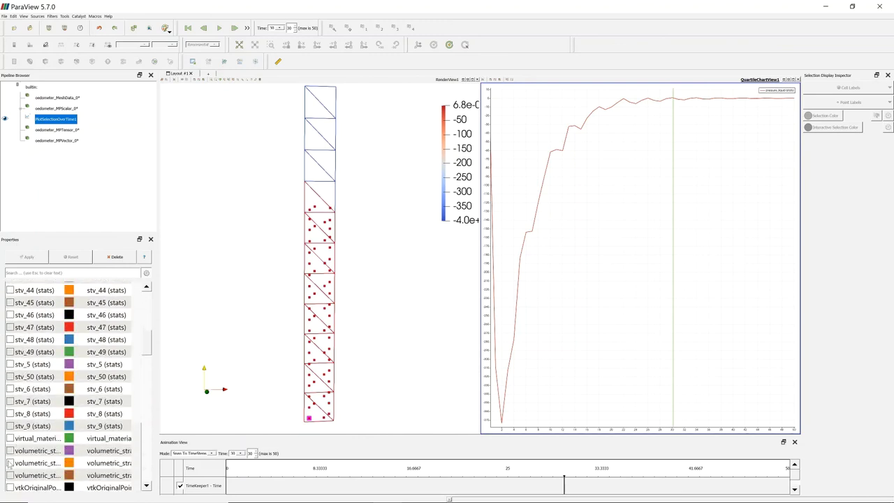
click(11, 476)
click(28, 477)
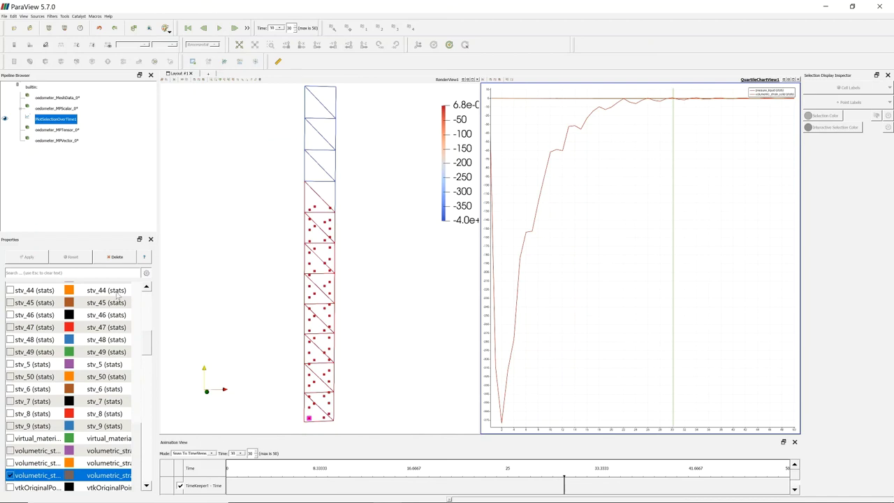
scroll(149, 343, down, 6)
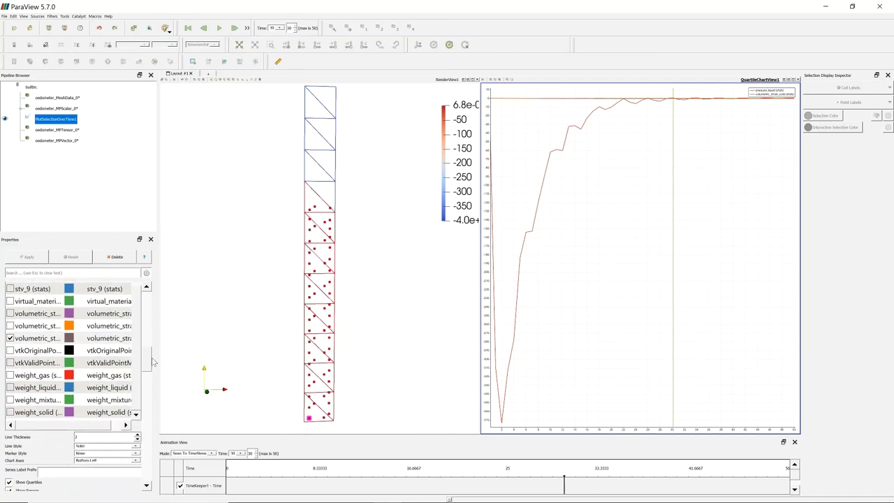
click(55, 341)
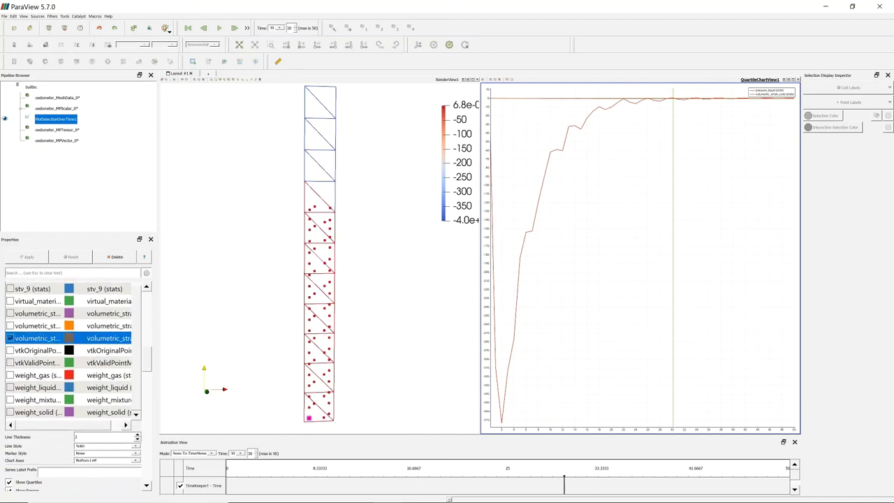
click(117, 461)
click(100, 471)
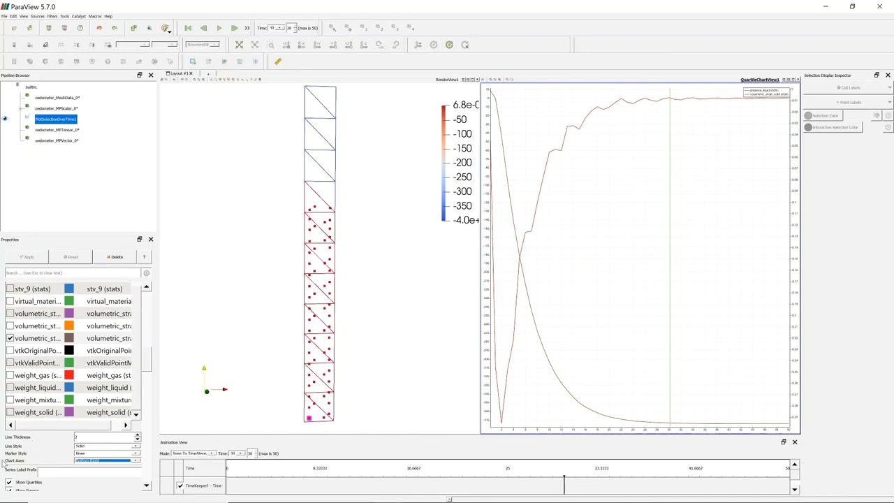
scroll(21, 458, down, 10)
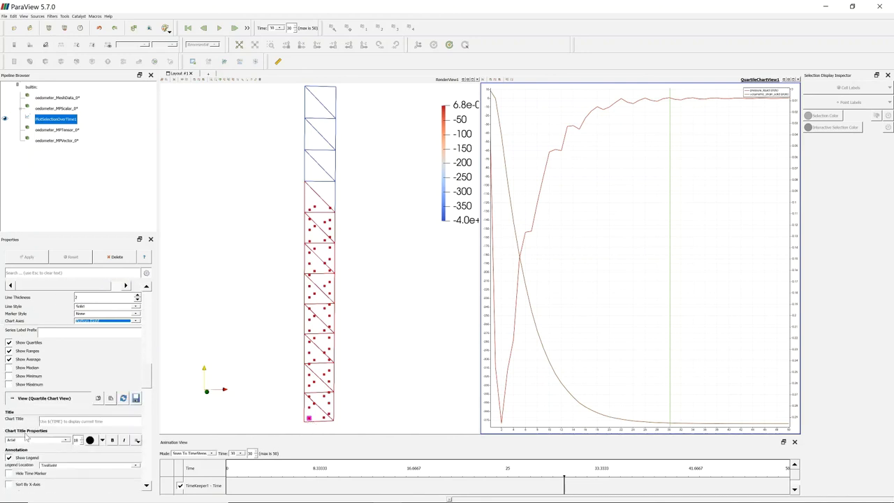
scroll(21, 458, down, 4)
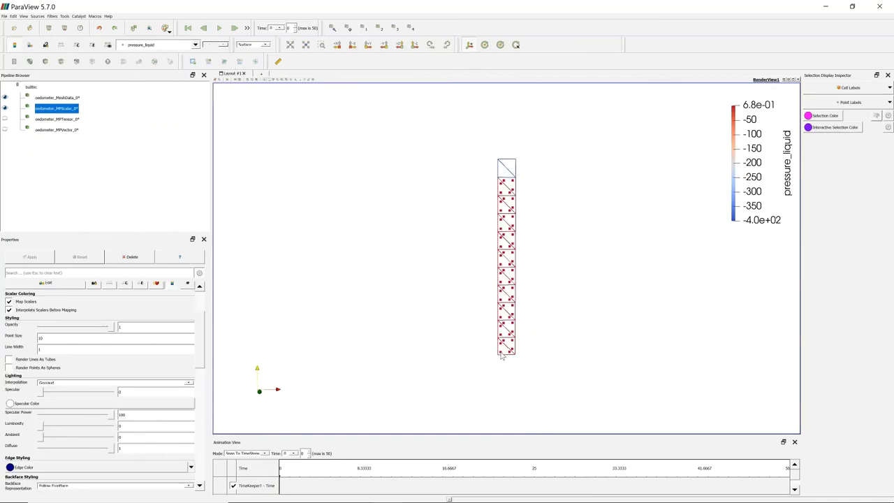
Select the bottom, mid-column and upper material points in the render view
click(501, 353)
click(501, 352)
ctrl+click(500, 265)
ctrl+click(501, 192)
Apply Data Analysis > Plot Selection Over Time to the three selected points
click(56, 16)
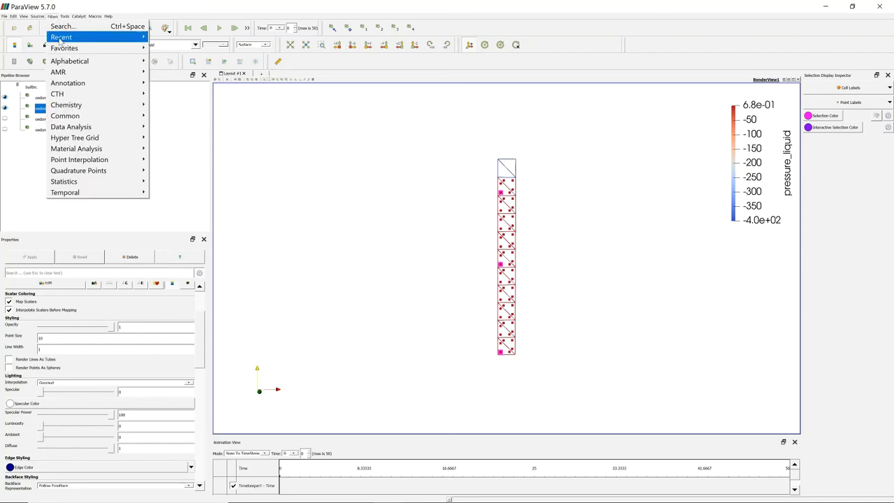
mouse_move(104, 127)
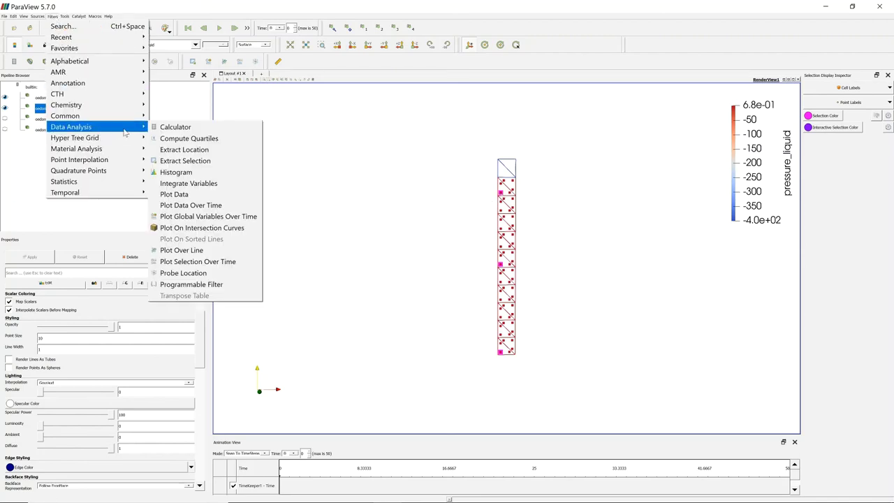
click(210, 261)
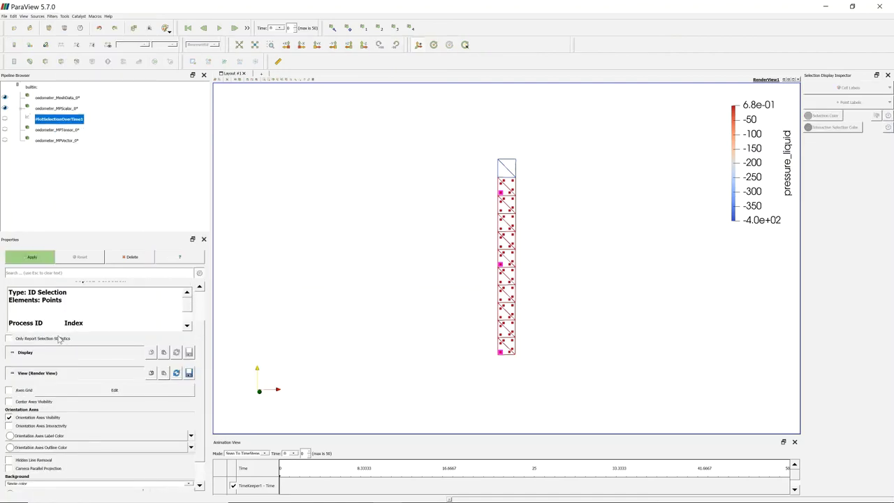
click(33, 257)
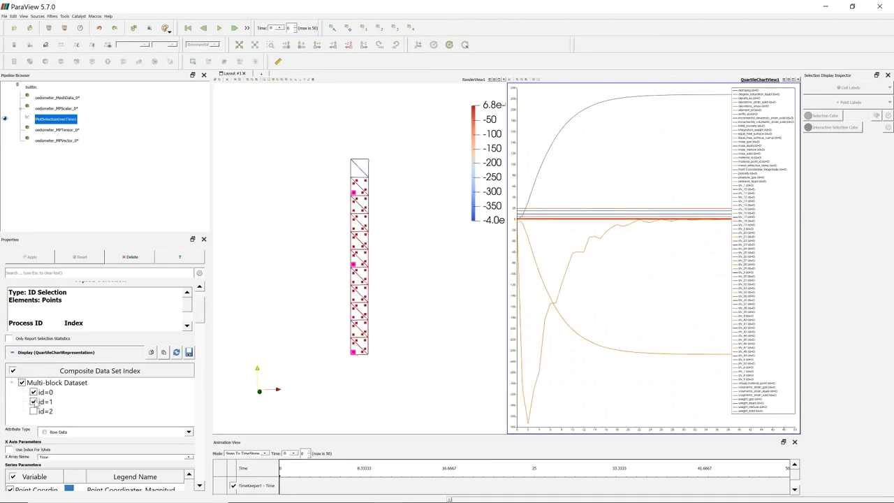
Include material point id=2 in the chart and clear all plotted variable series
click(33, 411)
scroll(62, 401, down, 3)
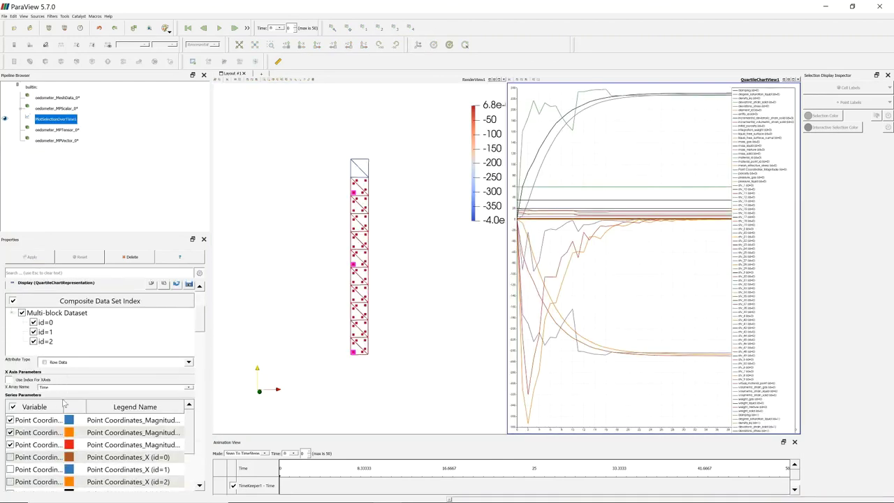
click(13, 406)
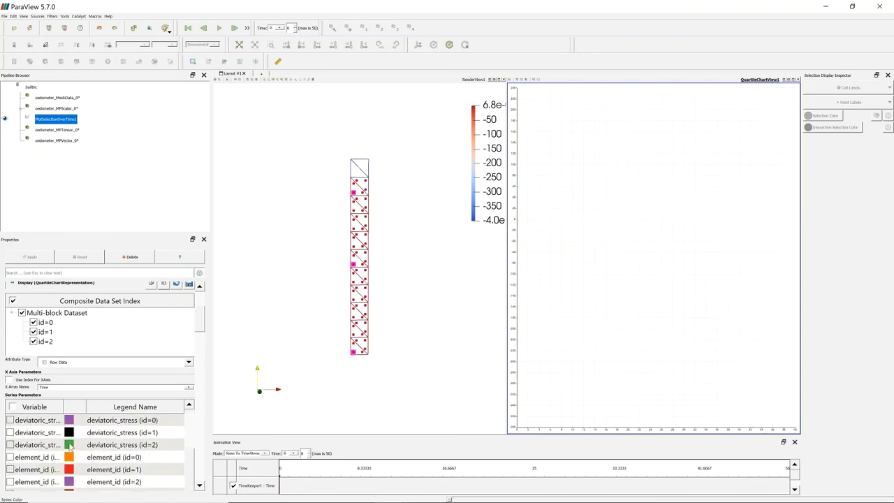
Plot pressure_liquid for material points id=0, id=1 and id=2
scroll(70, 445, down, 5)
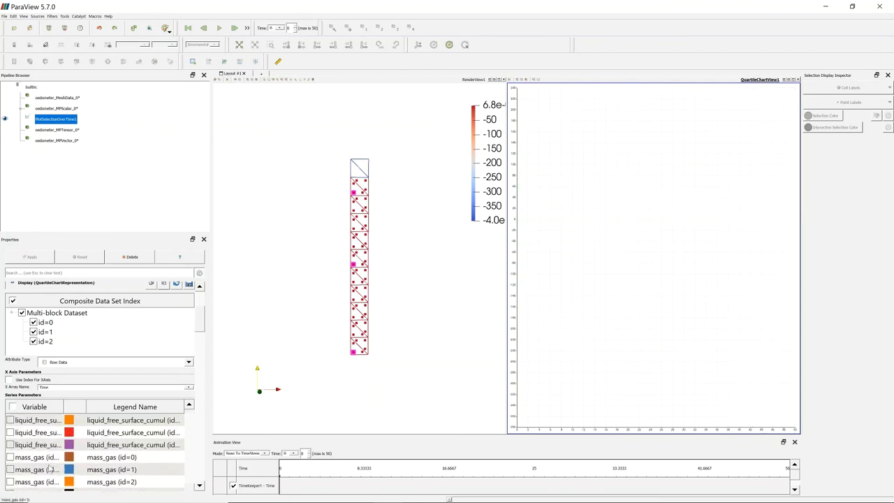
scroll(50, 470, up, 1)
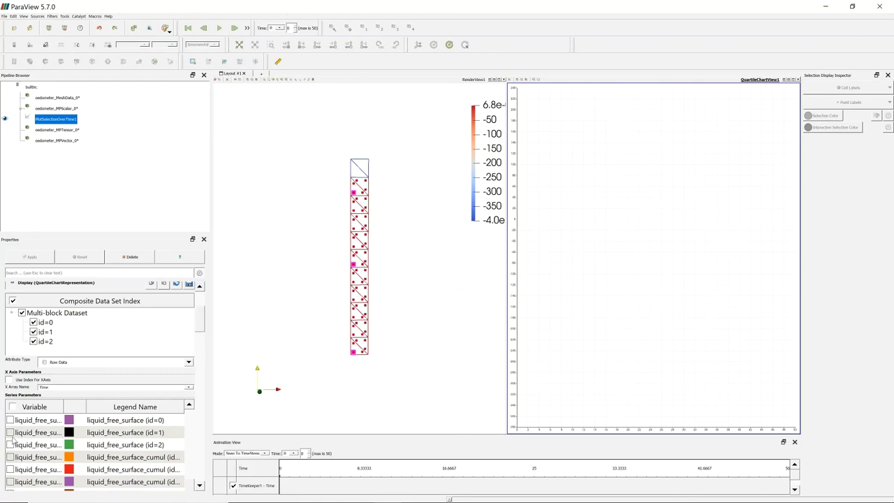
scroll(14, 447, down, 10)
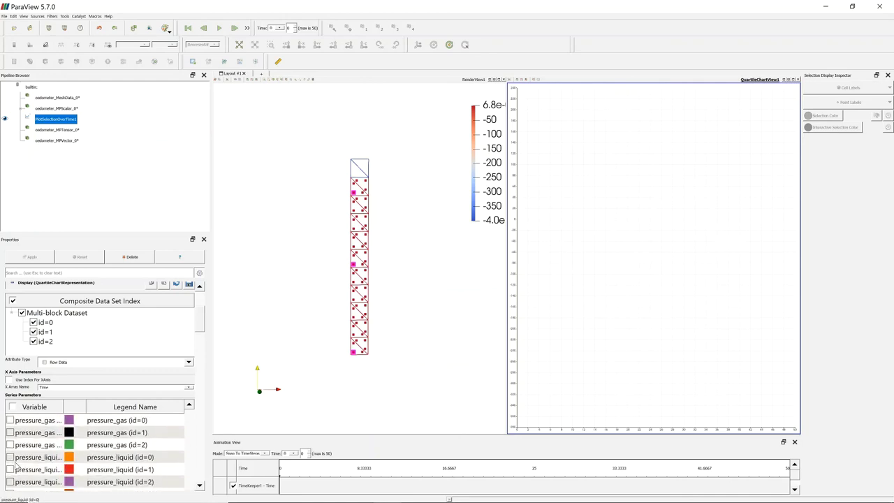
scroll(17, 464, down, 1)
click(11, 420)
click(10, 433)
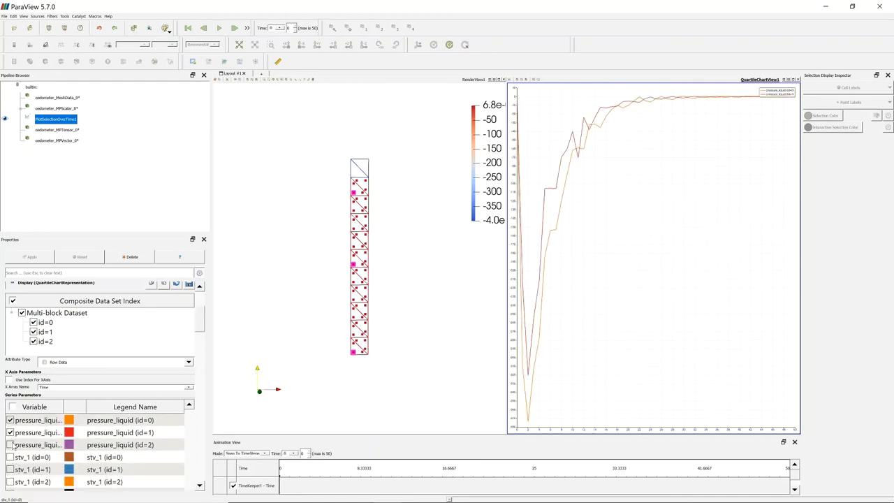
click(11, 445)
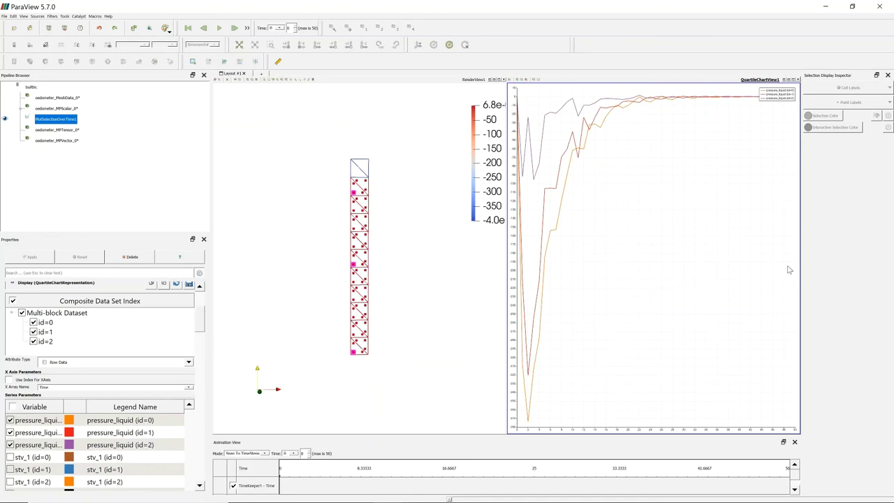